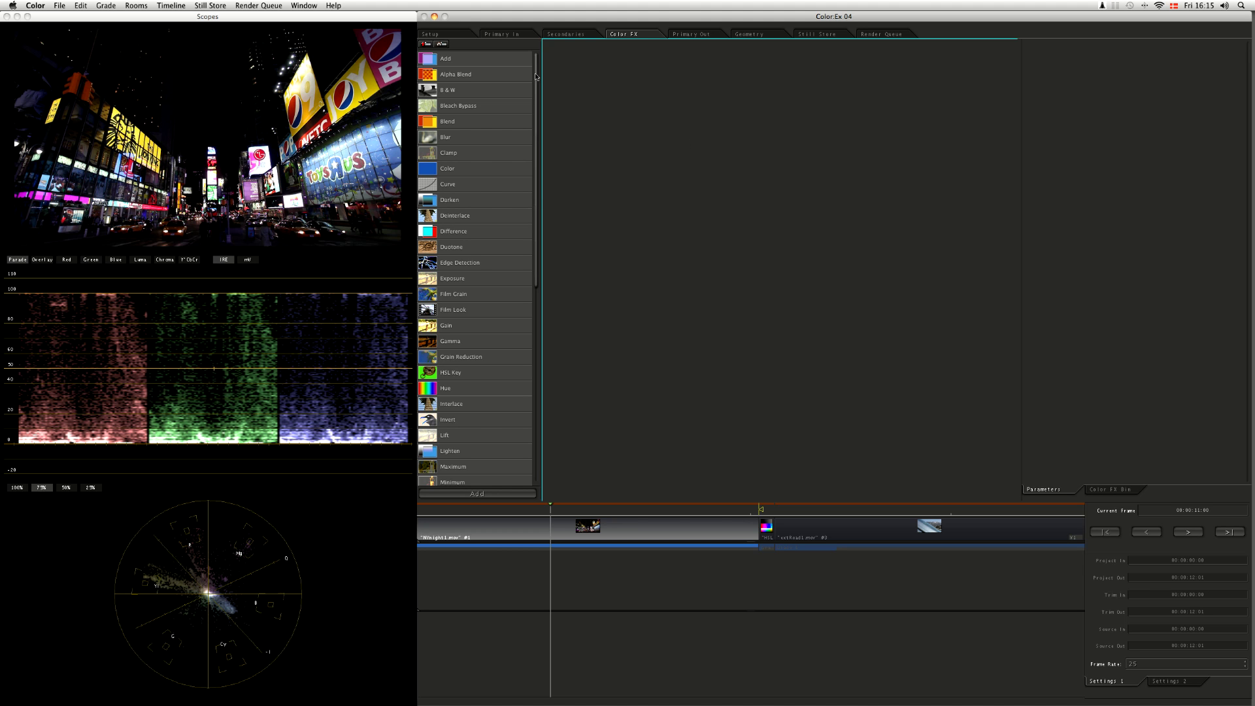
# Find Duotone in the effects list and add it as a node, giving the clip a sepia tone
pyautogui.scroll(-1, 538, 237)
pyautogui.click(516, 152)
pyautogui.press('Down')
pyautogui.press('Down')
pyautogui.press('Down')
pyautogui.press('Down')
pyautogui.scroll(-5, 536, 73)
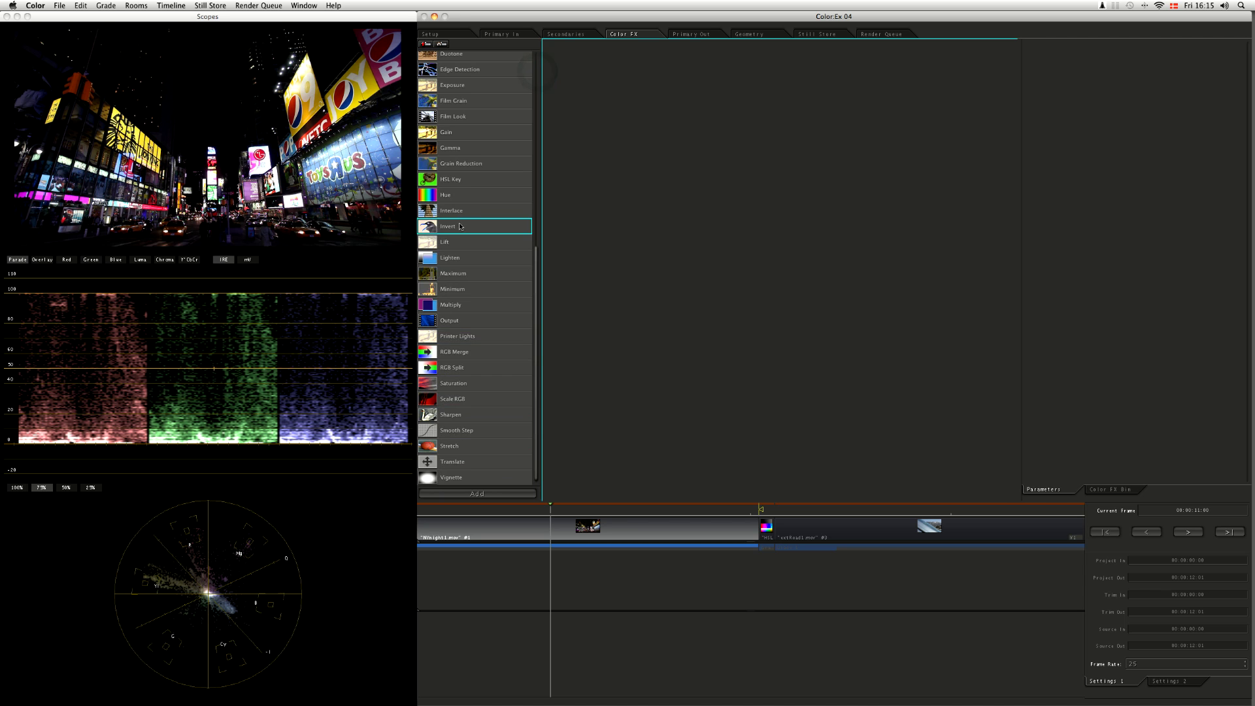
pyautogui.scroll(2, 541, 228)
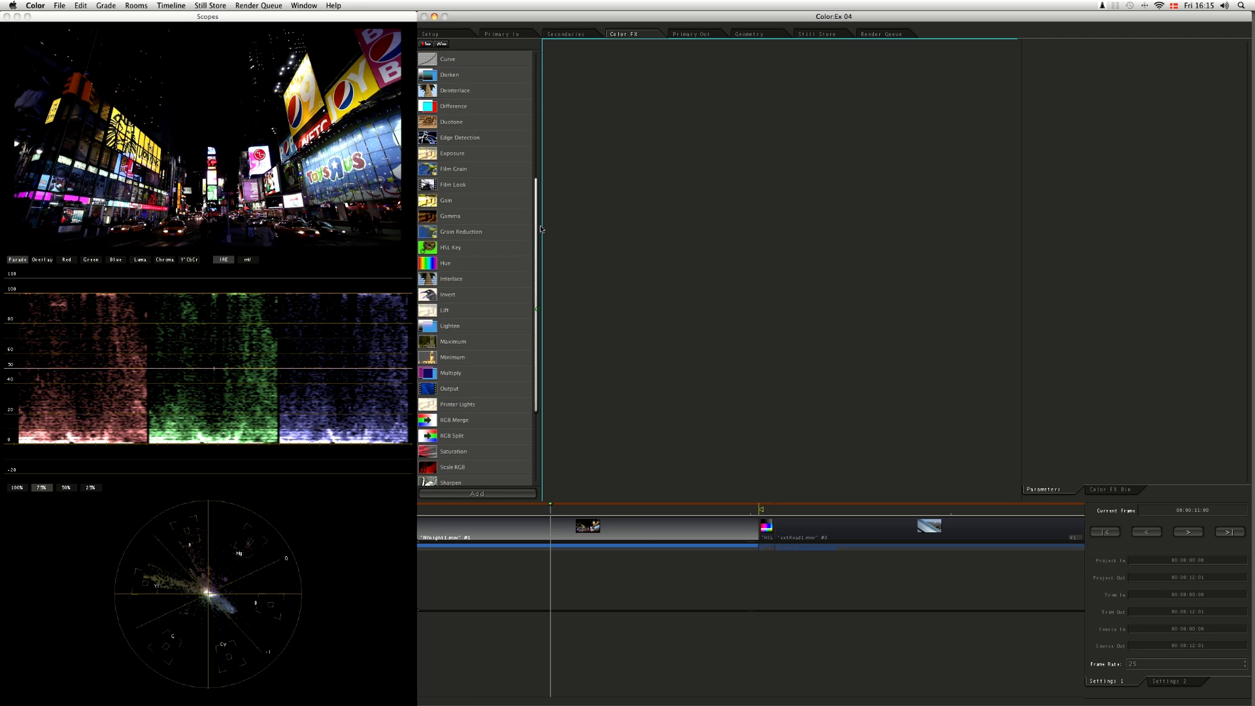
pyautogui.scroll(4, 541, 228)
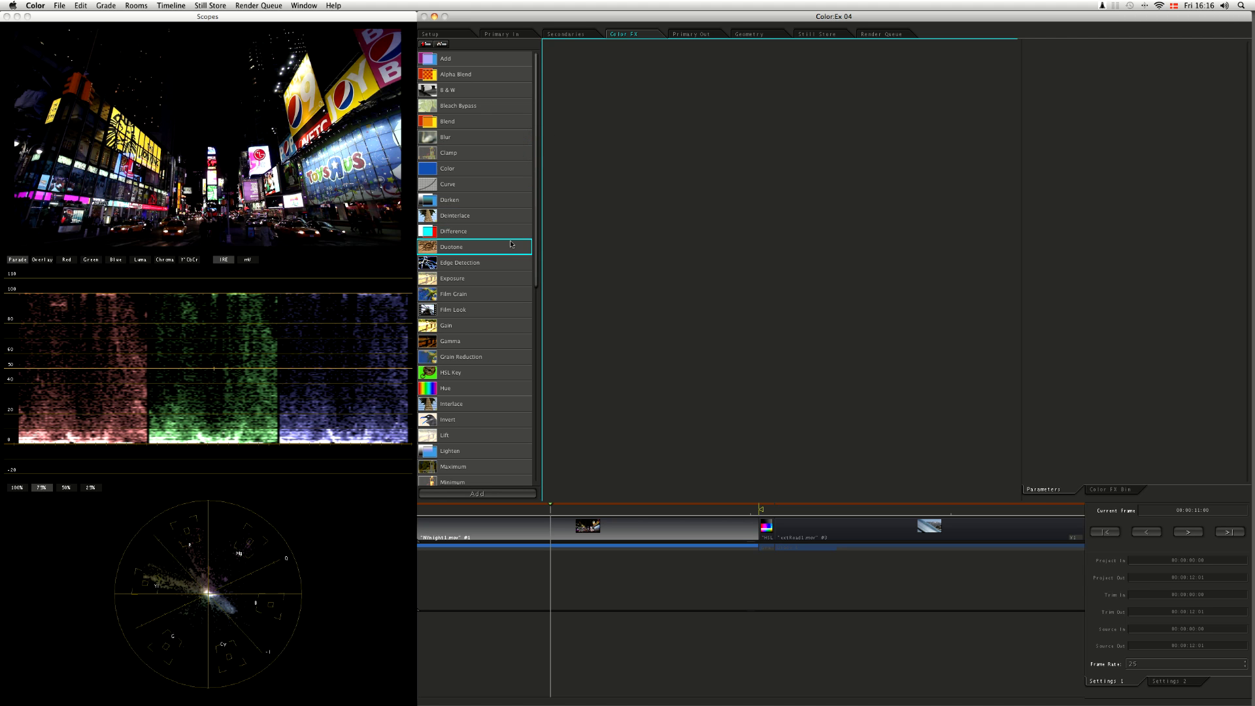
pyautogui.doubleClick(432, 249)
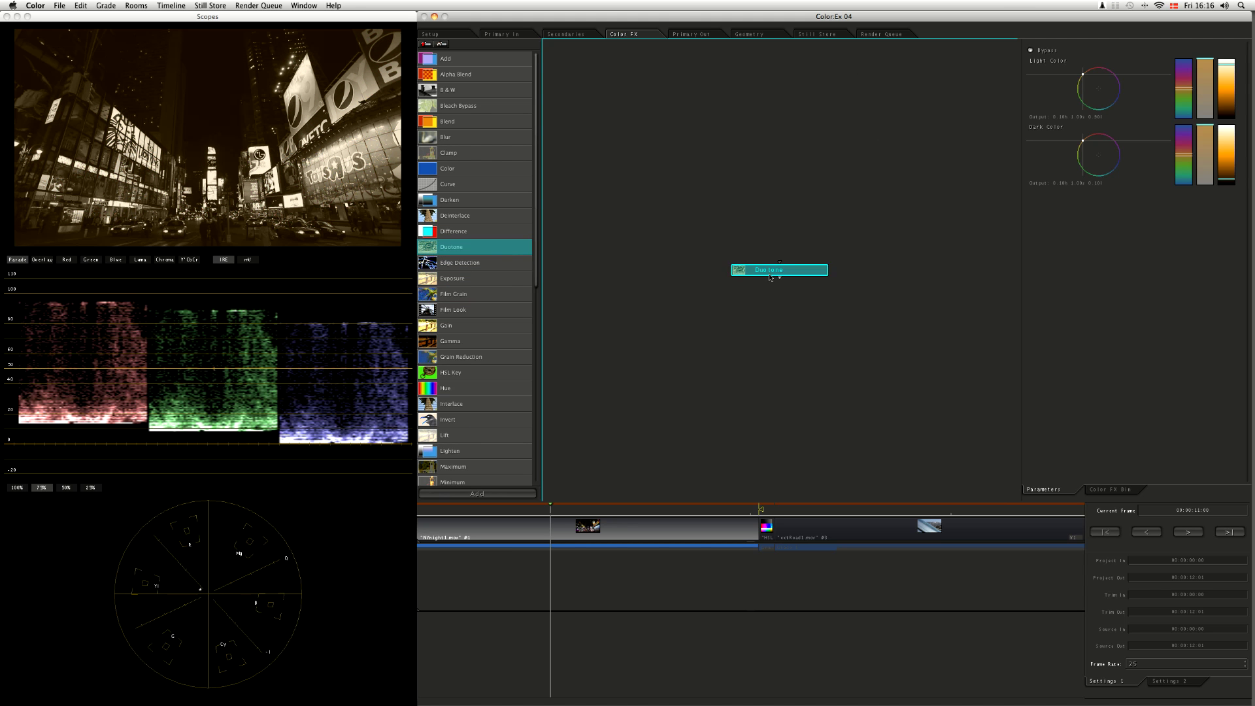
# Raise the Duotone node higher in the graph and reselect it
pyautogui.moveTo(810, 270); pyautogui.dragTo(812, 223)
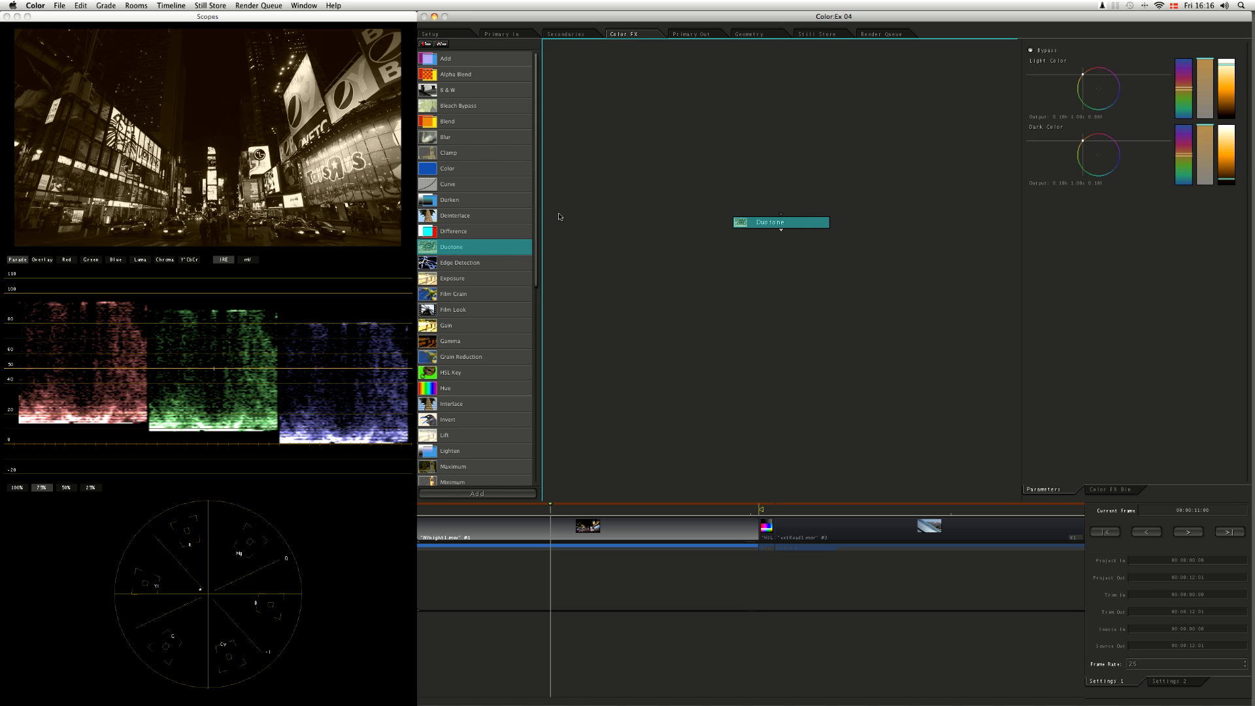
pyautogui.moveTo(785, 223); pyautogui.dragTo(785, 205)
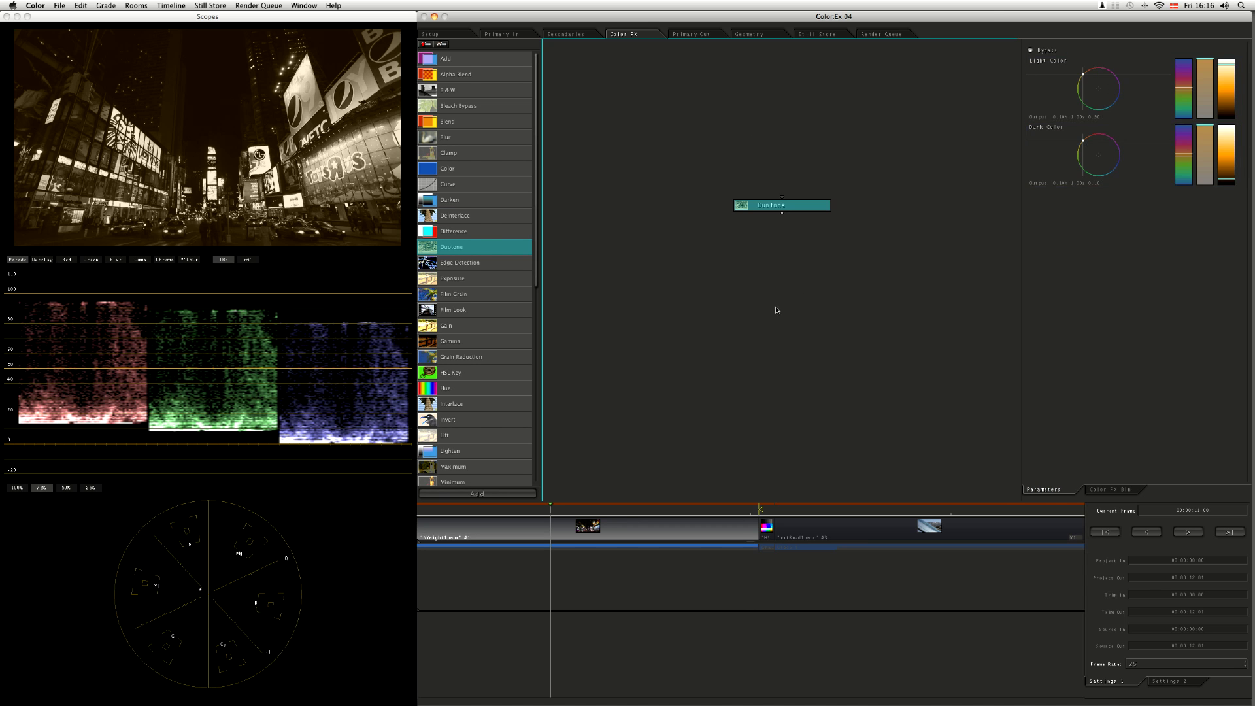
pyautogui.click(804, 300)
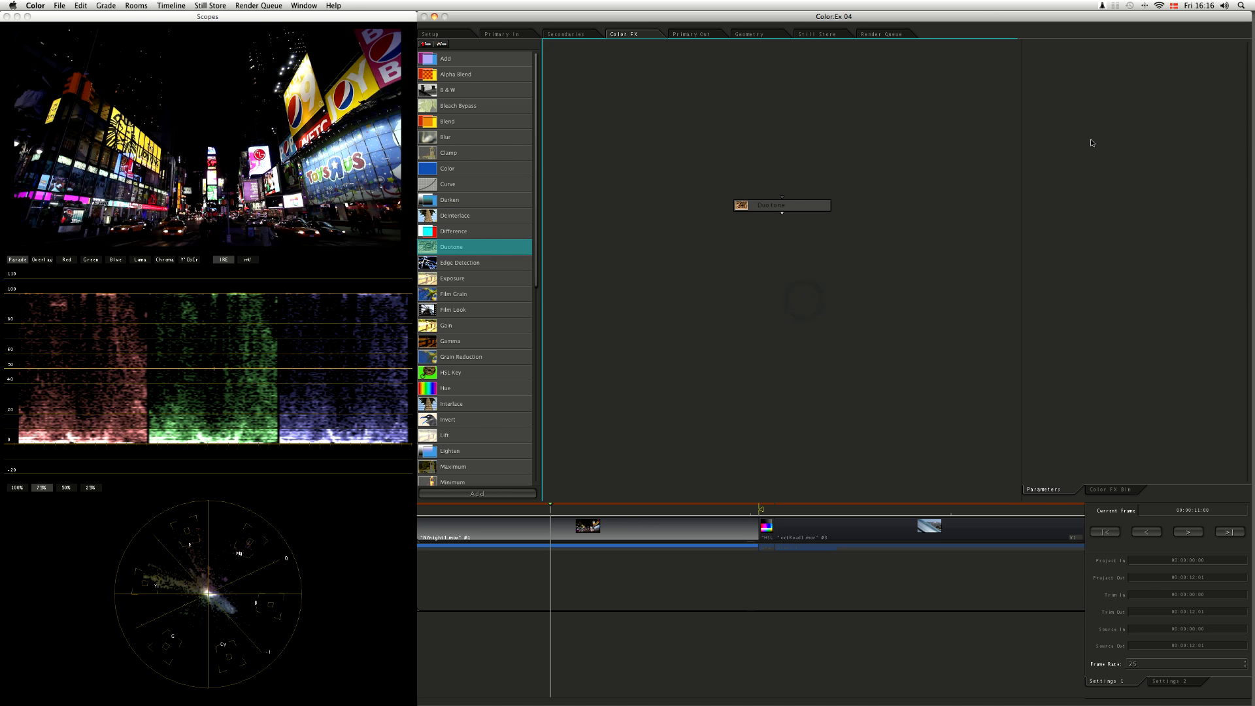
pyautogui.click(756, 205)
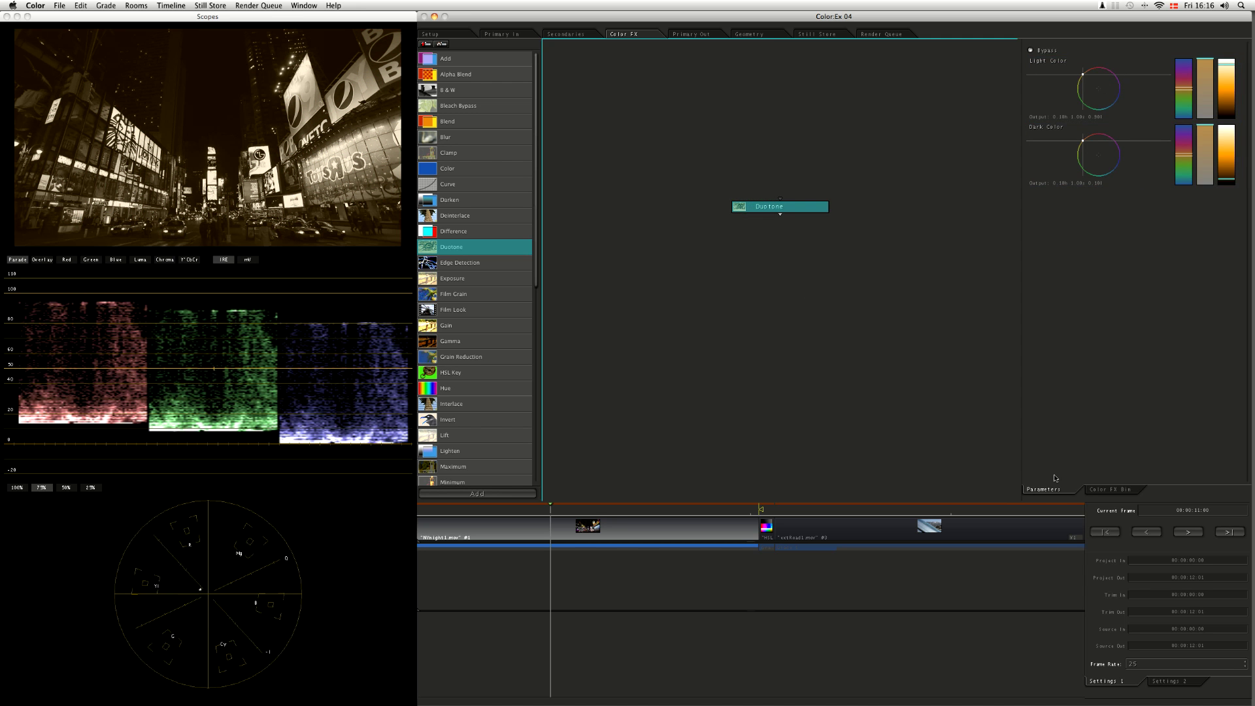
# Reselect the Duotone node and switch to the Primary In room
pyautogui.click(831, 387)
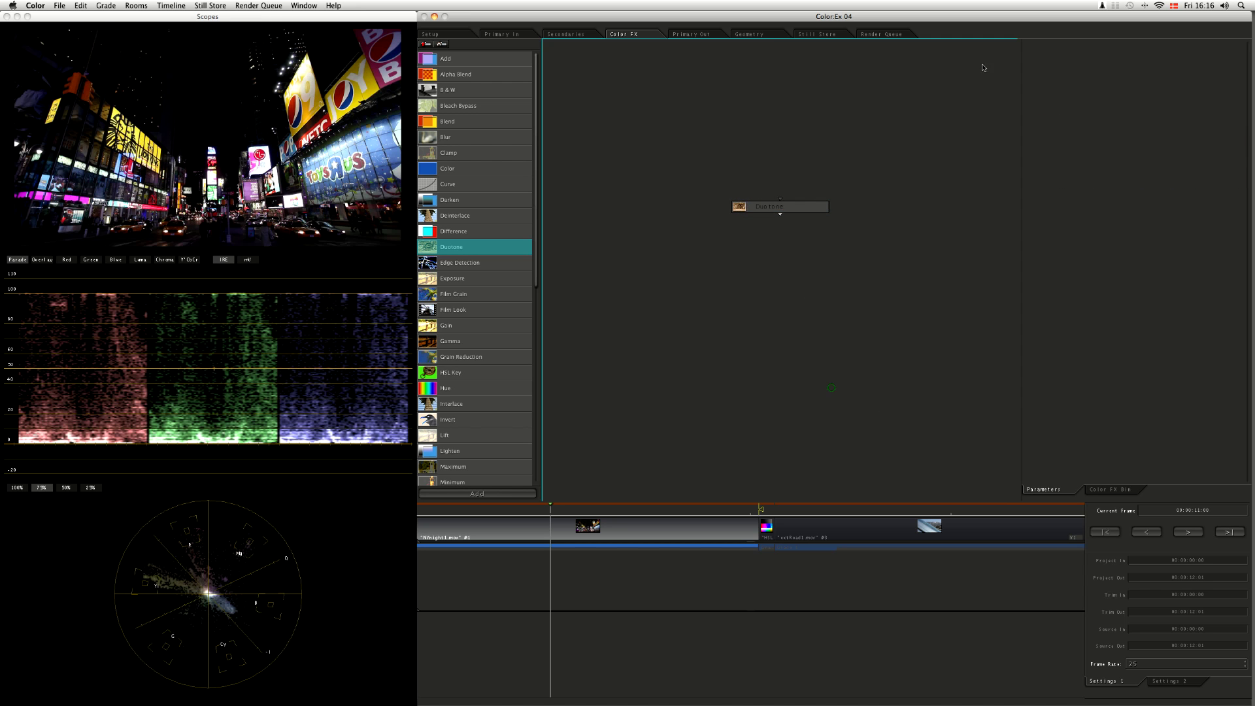
pyautogui.click(802, 208)
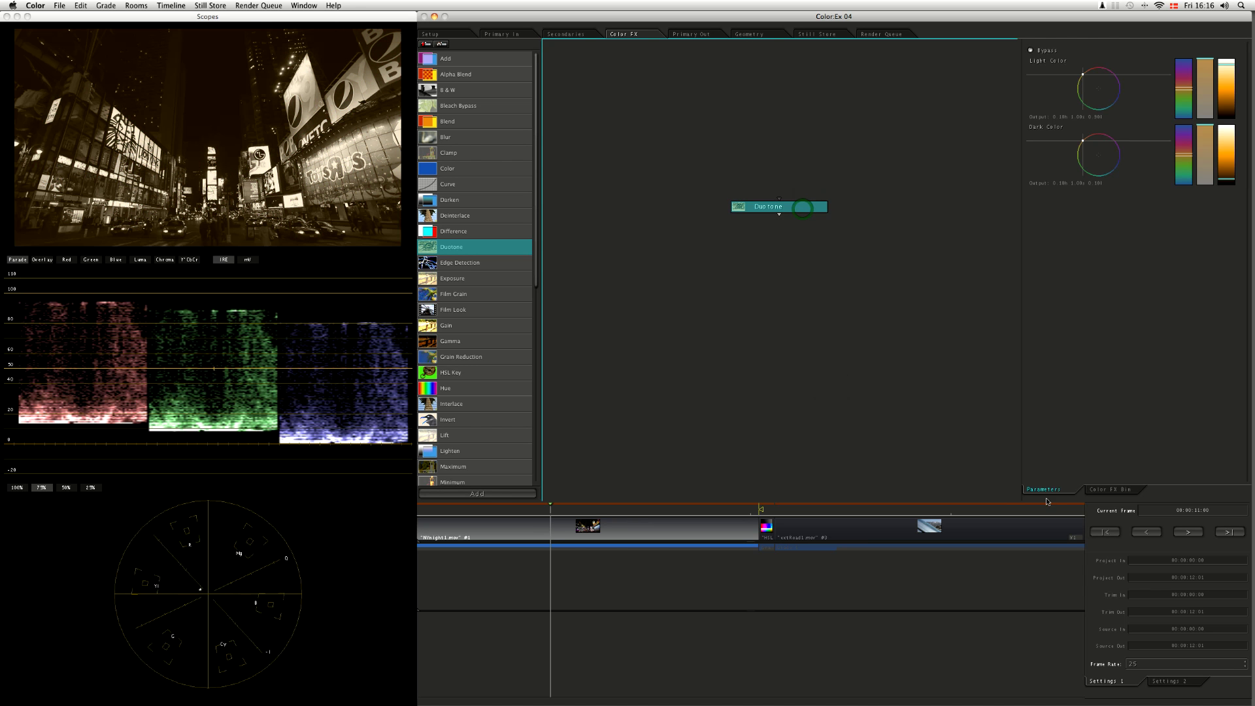
pyautogui.click(1047, 489)
pyautogui.click(516, 34)
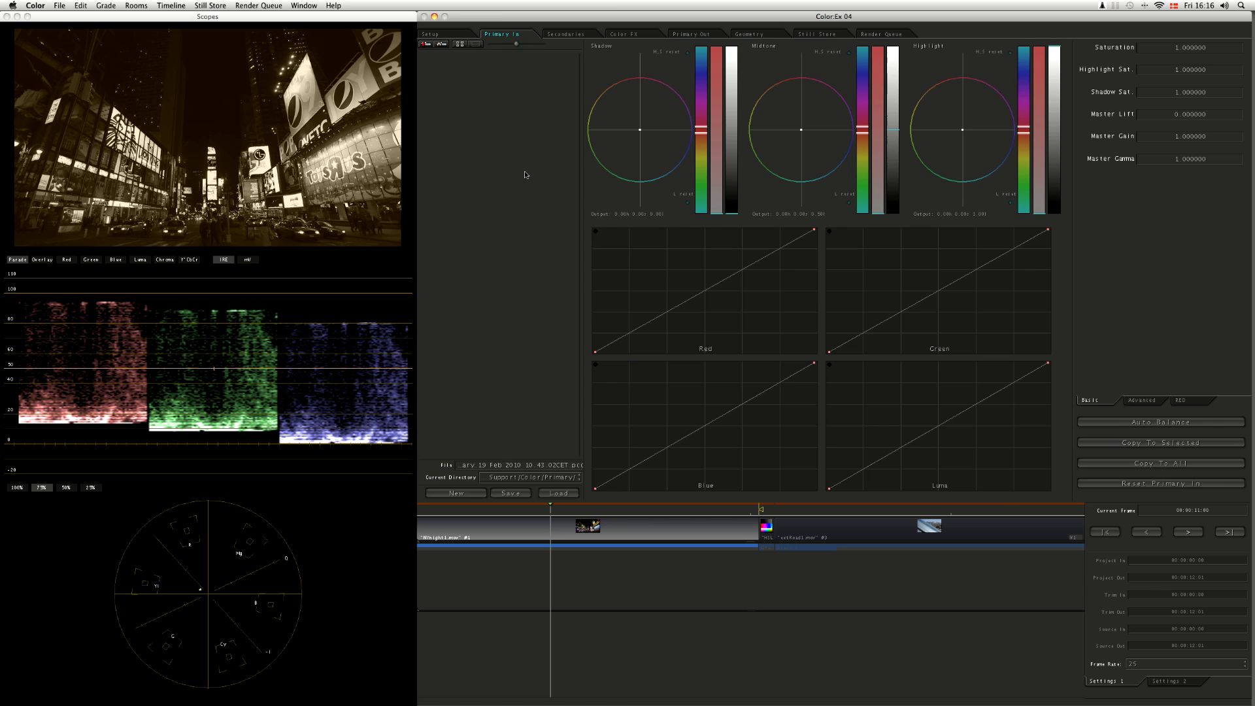
# Back in Color FX, browse the Color FX Bin to Film Wash Vol 3/01-Reds
pyautogui.click(567, 35)
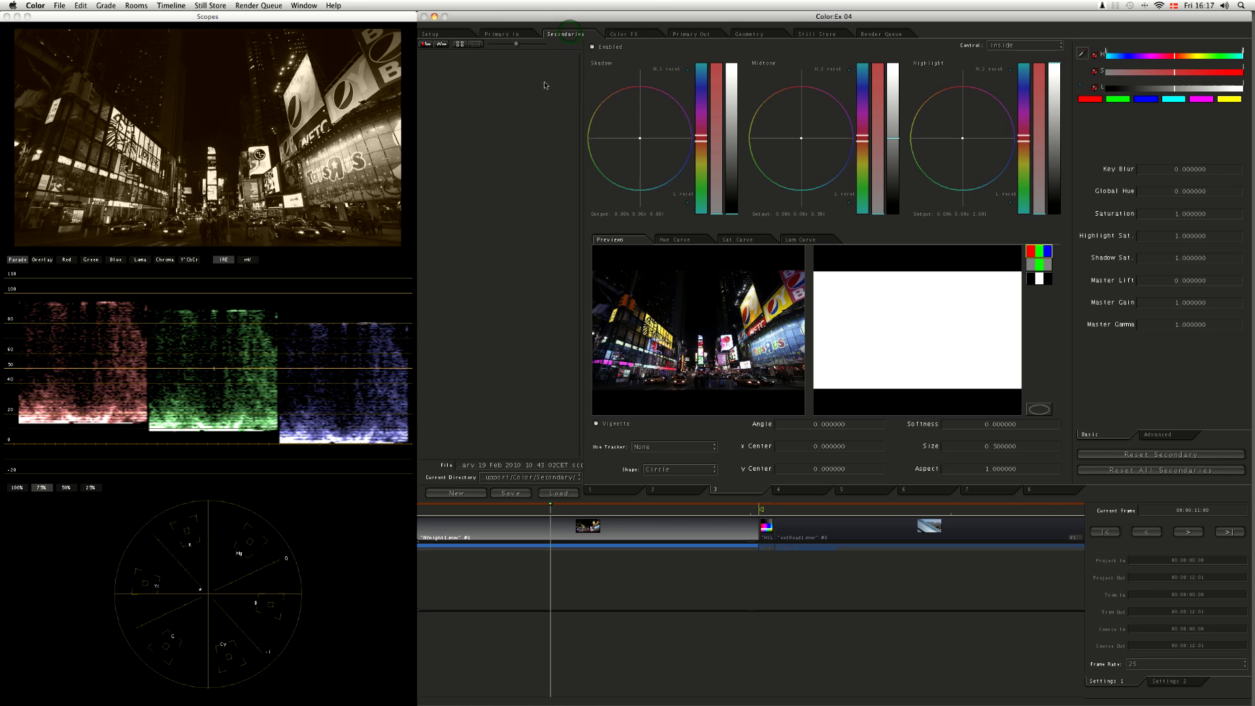
pyautogui.click(640, 33)
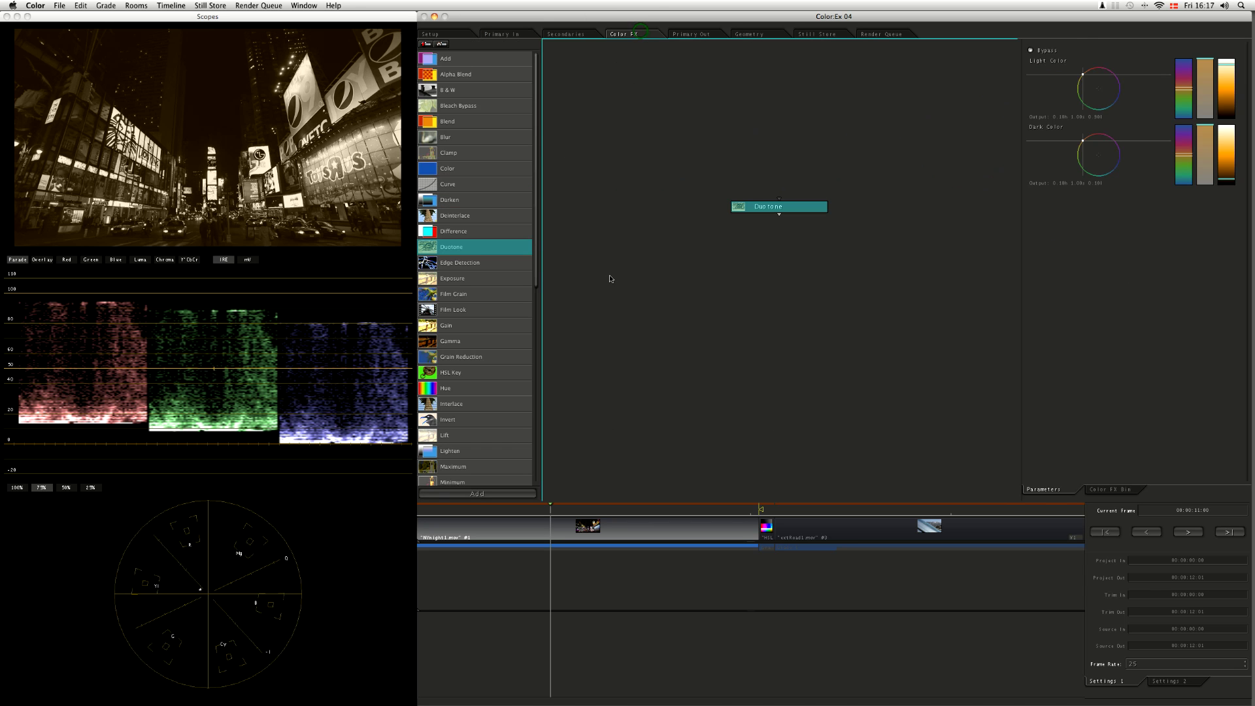
pyautogui.click(1134, 486)
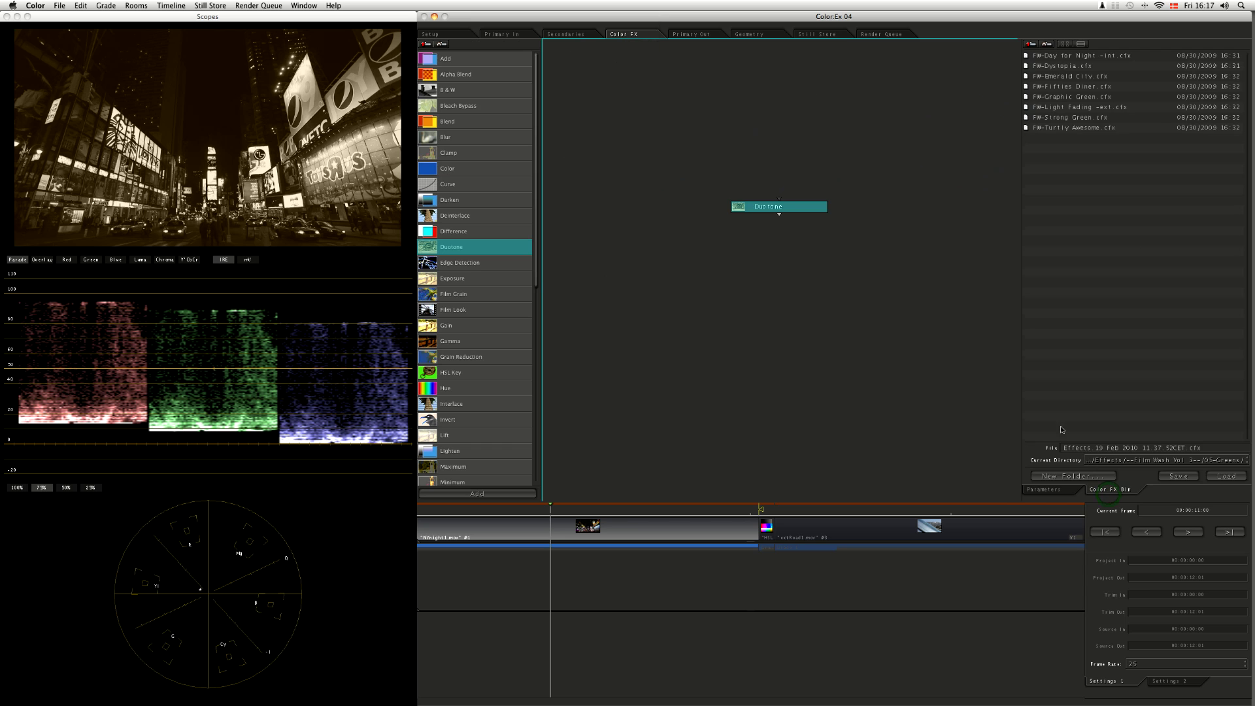
pyautogui.click(1030, 44)
pyautogui.click(1030, 43)
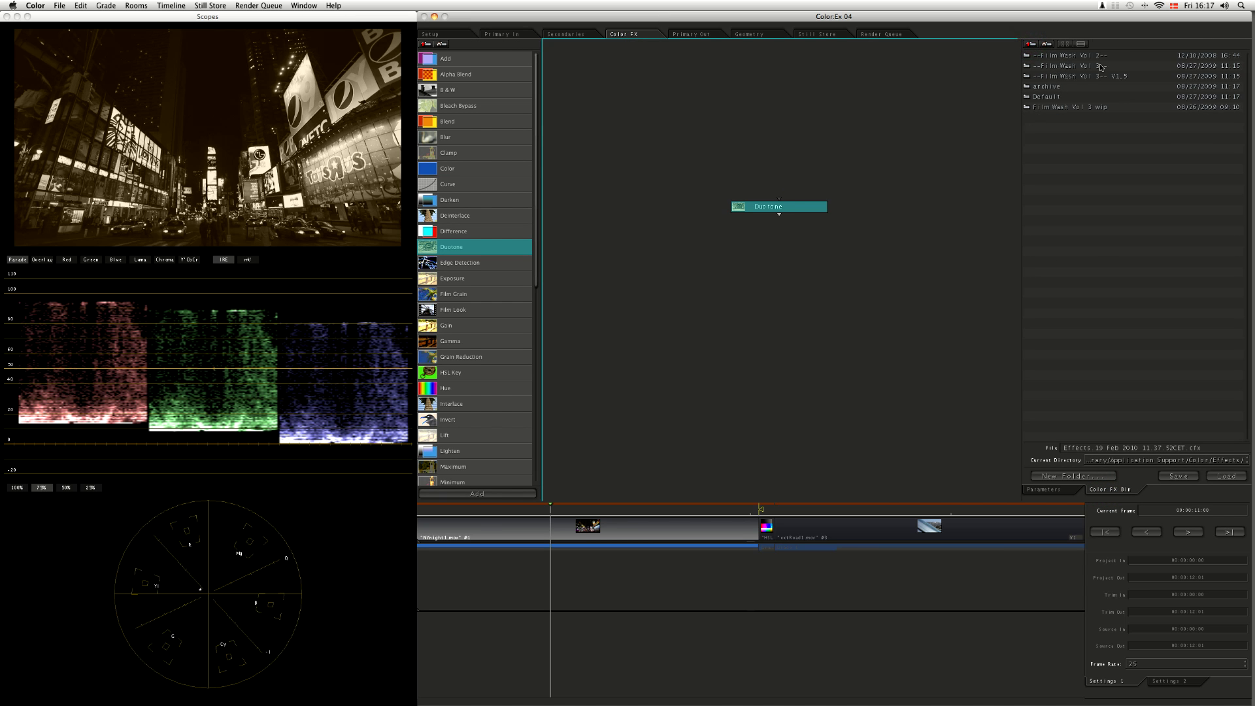
pyautogui.doubleClick(1066, 66)
pyautogui.doubleClick(1044, 56)
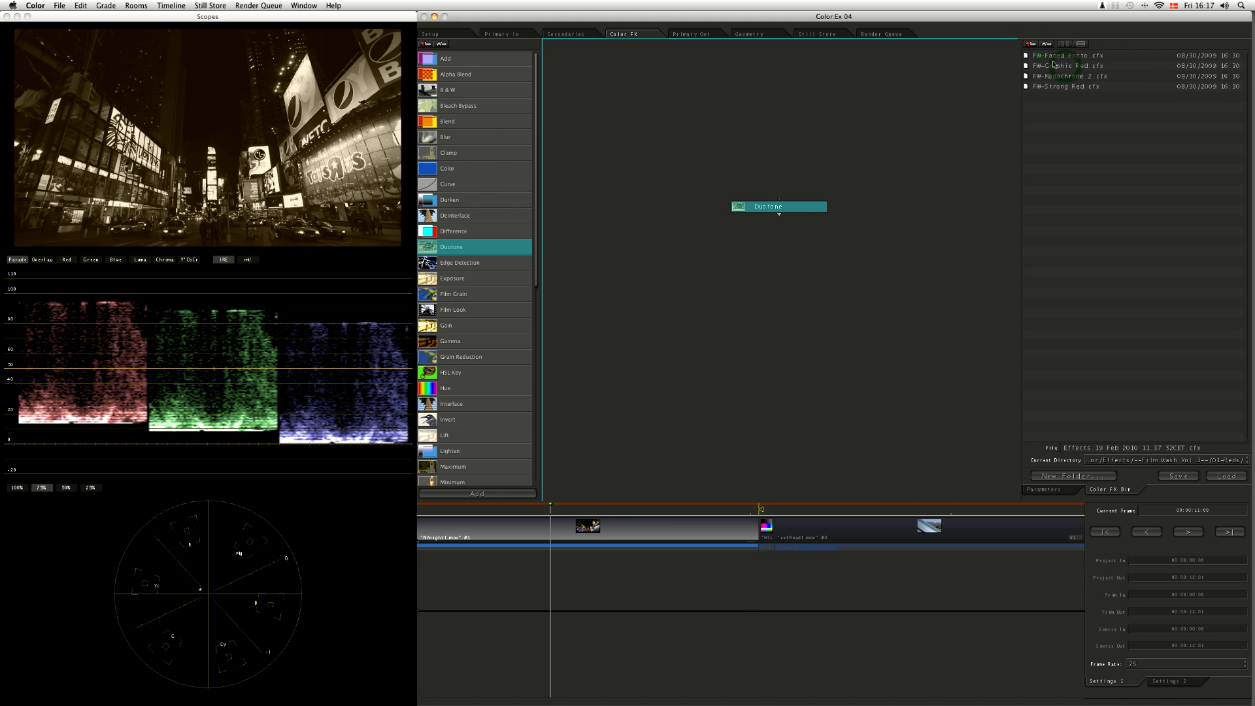
# Load FW-Faded Photo and another red preset, then delete every node in the graph
pyautogui.doubleClick(1058, 56)
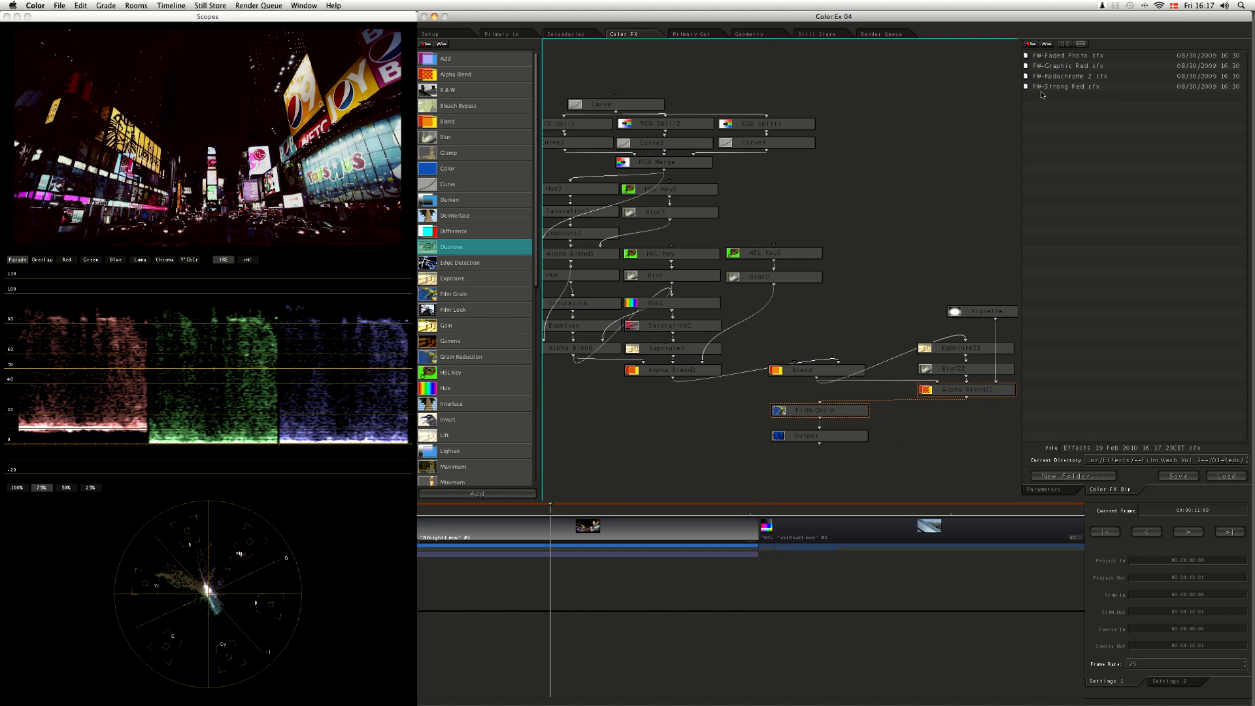
pyautogui.doubleClick(1059, 76)
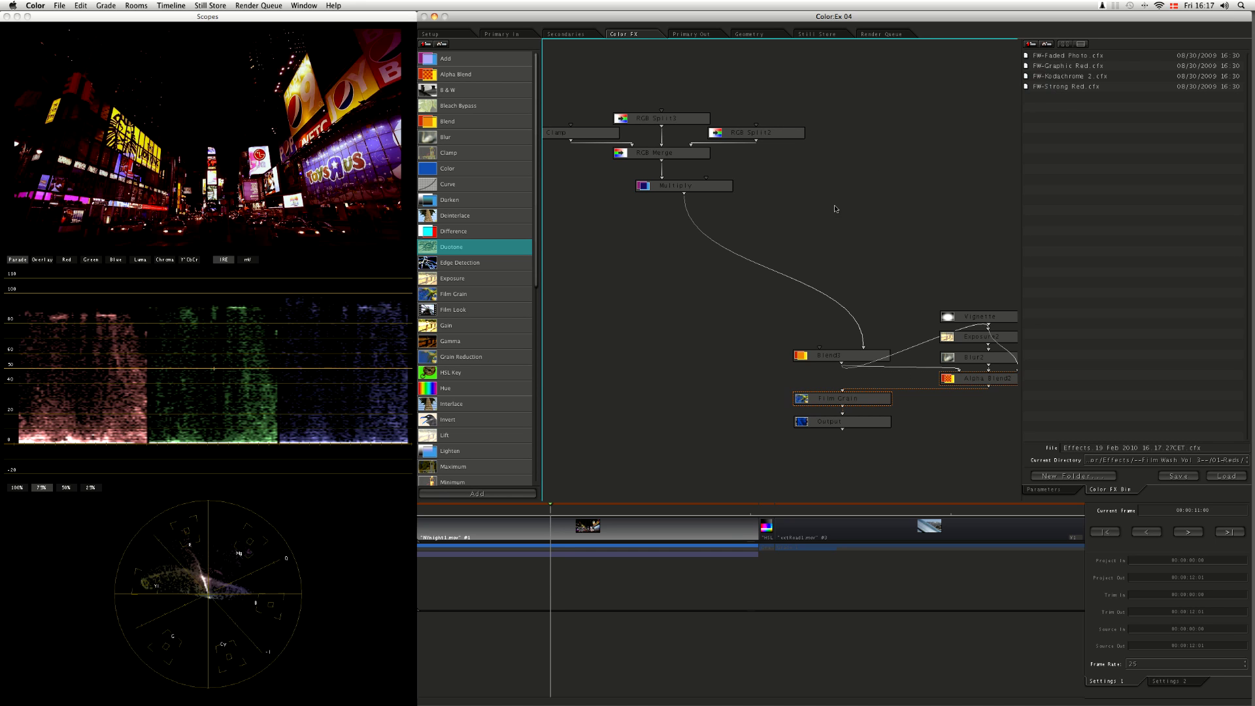
pyautogui.moveTo(574, 79); pyautogui.dragTo(968, 408)
pyautogui.press('Delete')
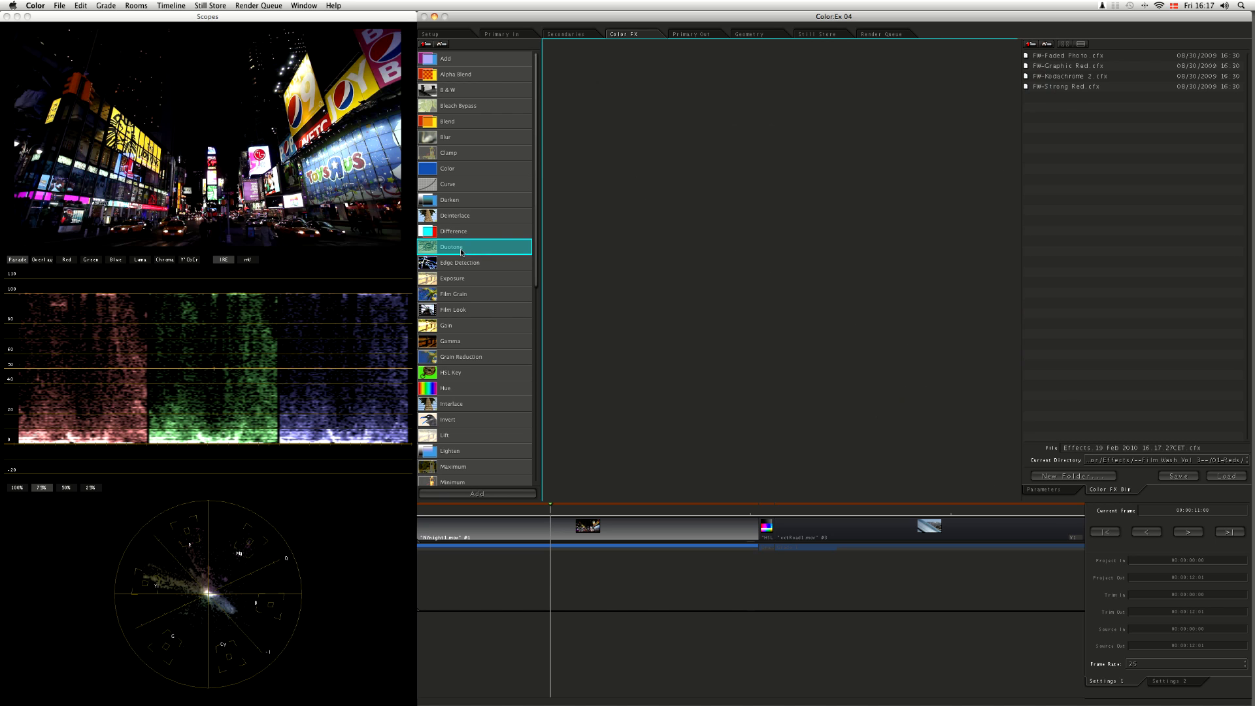
# Add a fresh Duotone node and an Output node below it
pyautogui.doubleClick(427, 249)
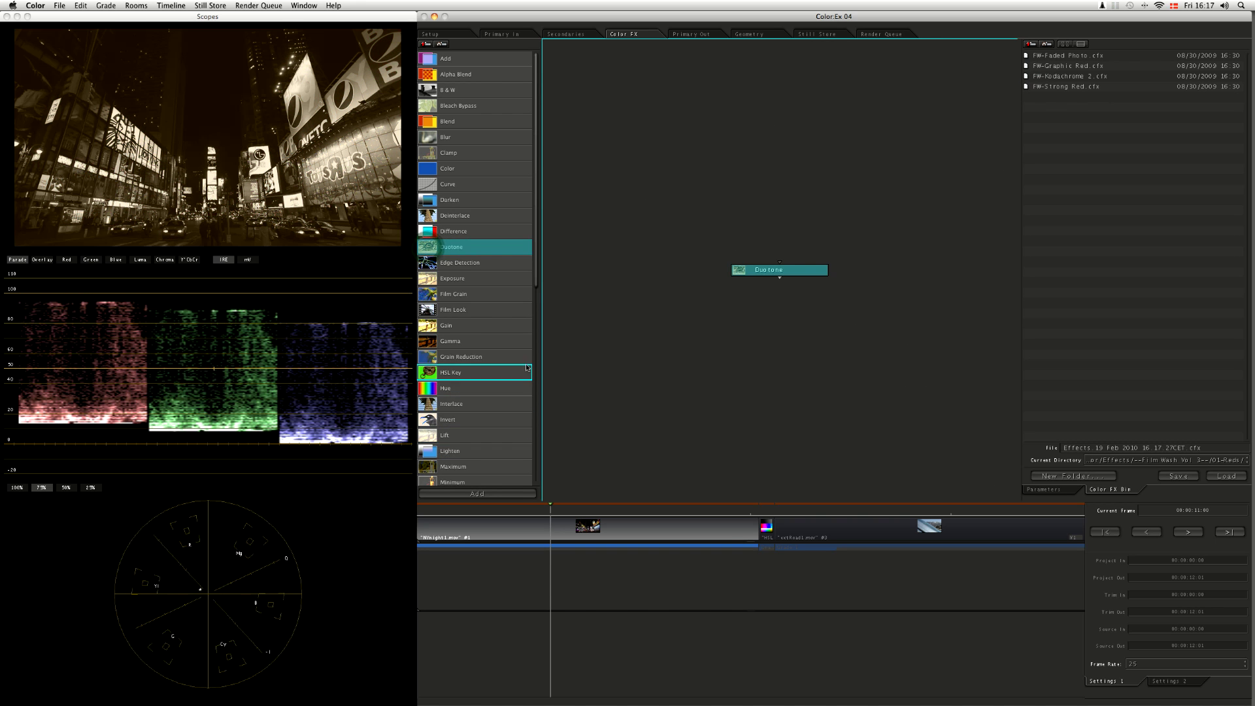
pyautogui.scroll(-1, 533, 359)
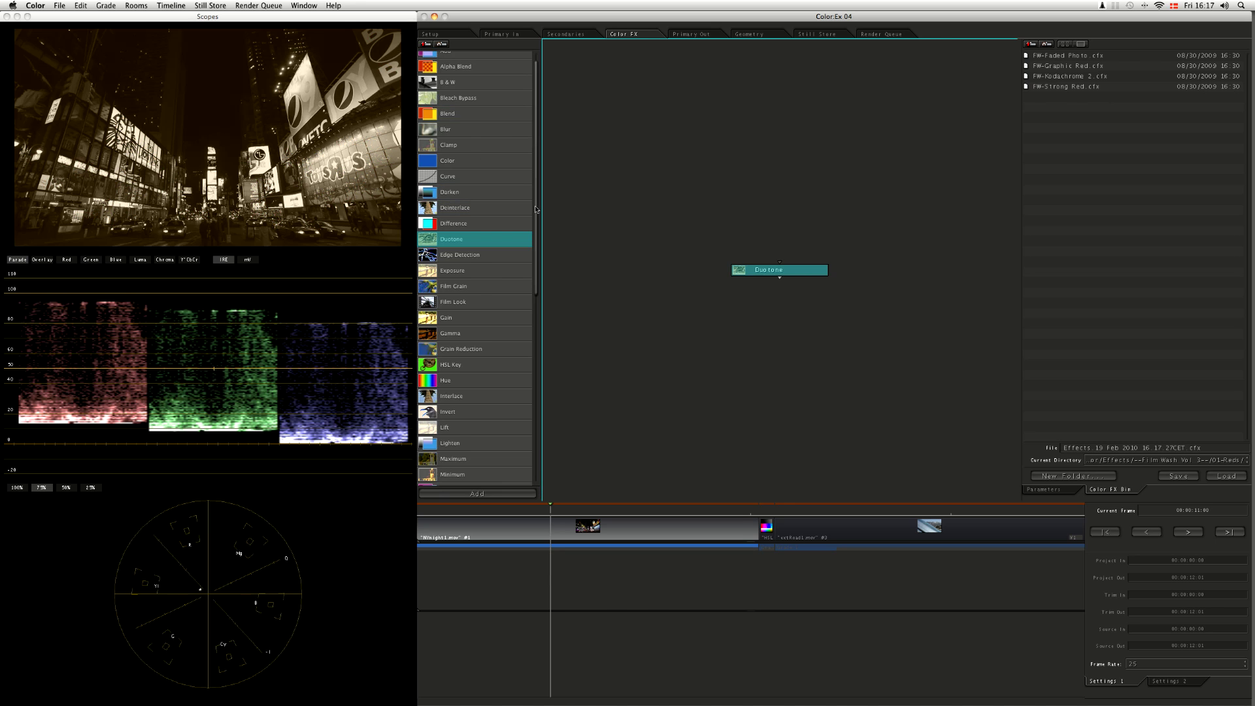
pyautogui.moveTo(534, 211); pyautogui.dragTo(521, 392)
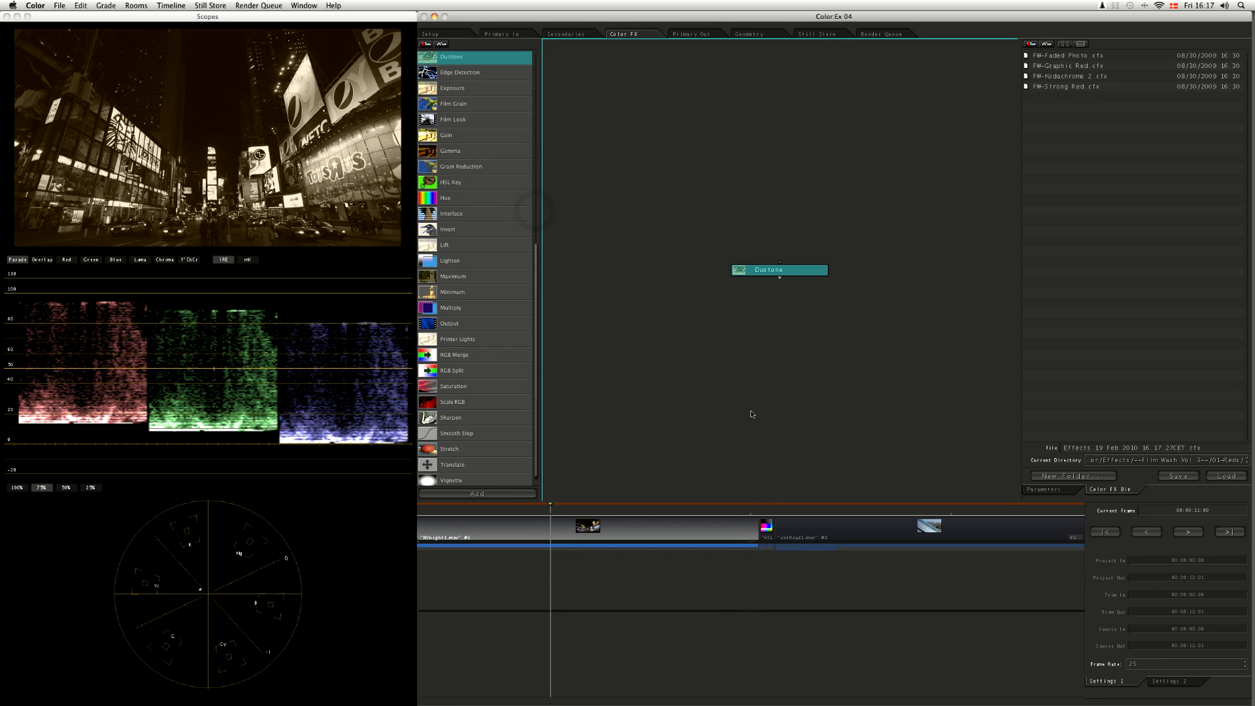
pyautogui.click(426, 308)
pyautogui.moveTo(428, 323); pyautogui.dragTo(777, 387)
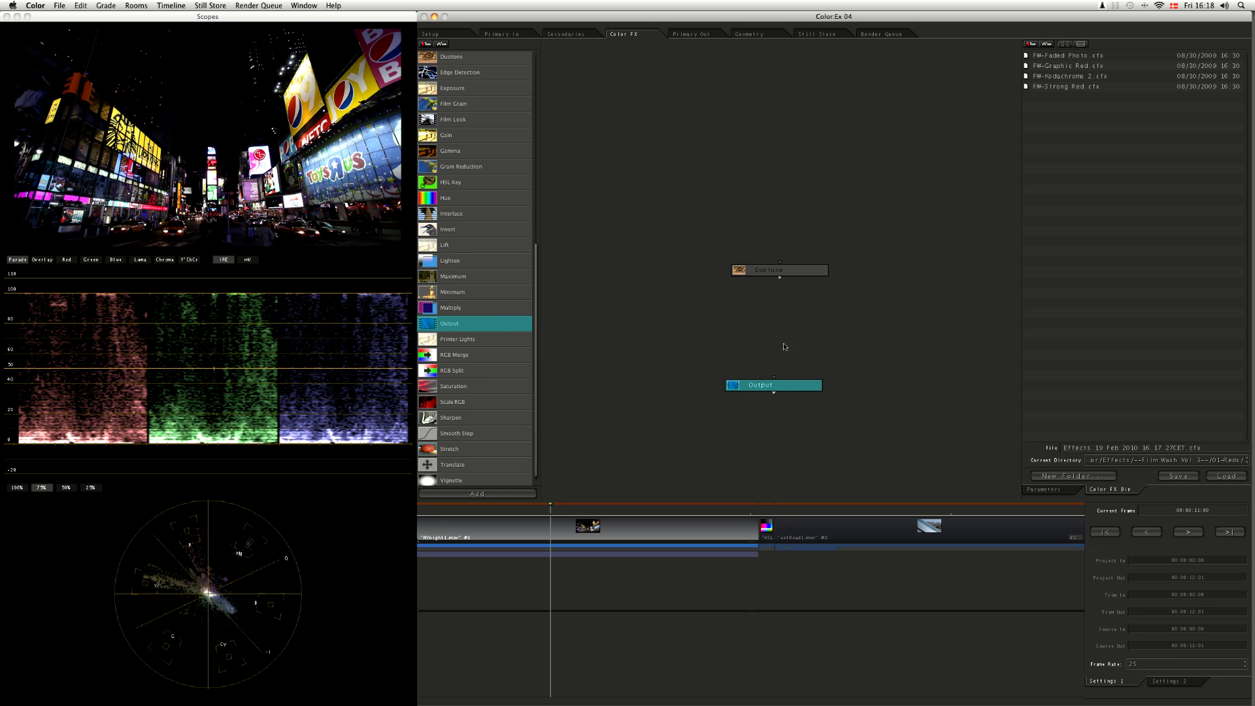
# Connect the Duotone node's output into the Output node
pyautogui.click(757, 384)
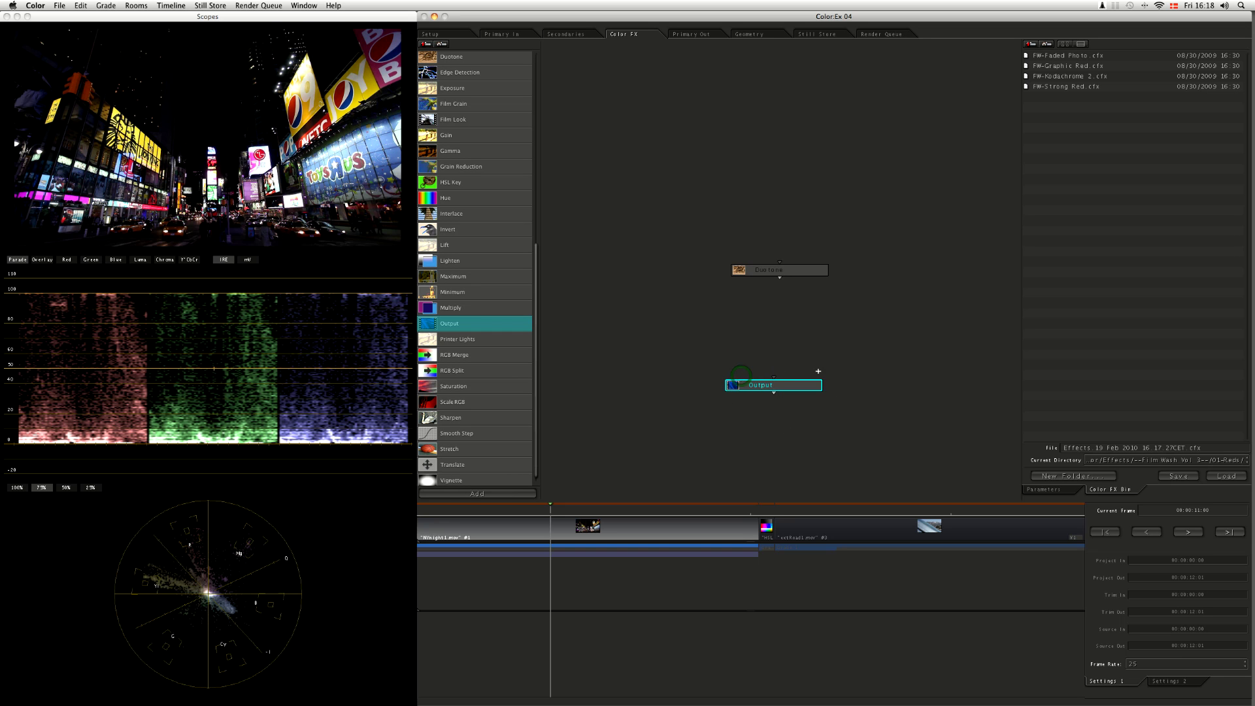
pyautogui.click(770, 382)
pyautogui.click(756, 319)
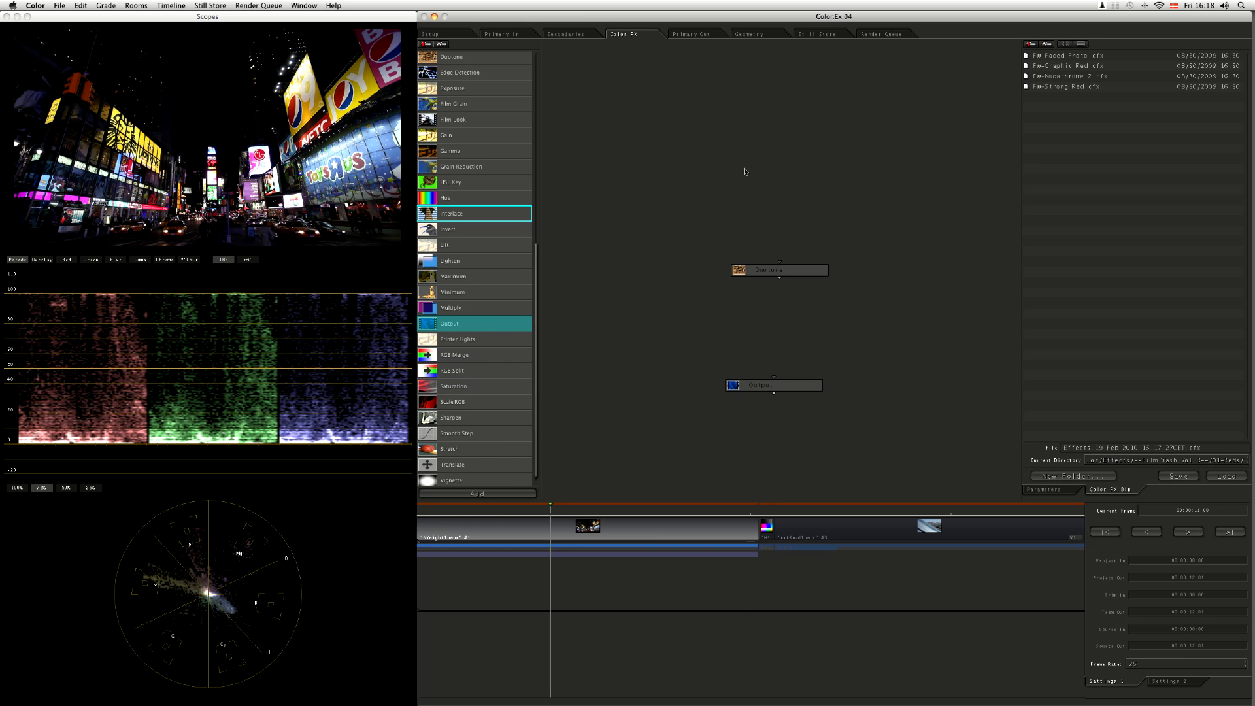
pyautogui.moveTo(608, 119); pyautogui.dragTo(758, 207)
pyautogui.moveTo(769, 272); pyautogui.dragTo(774, 383)
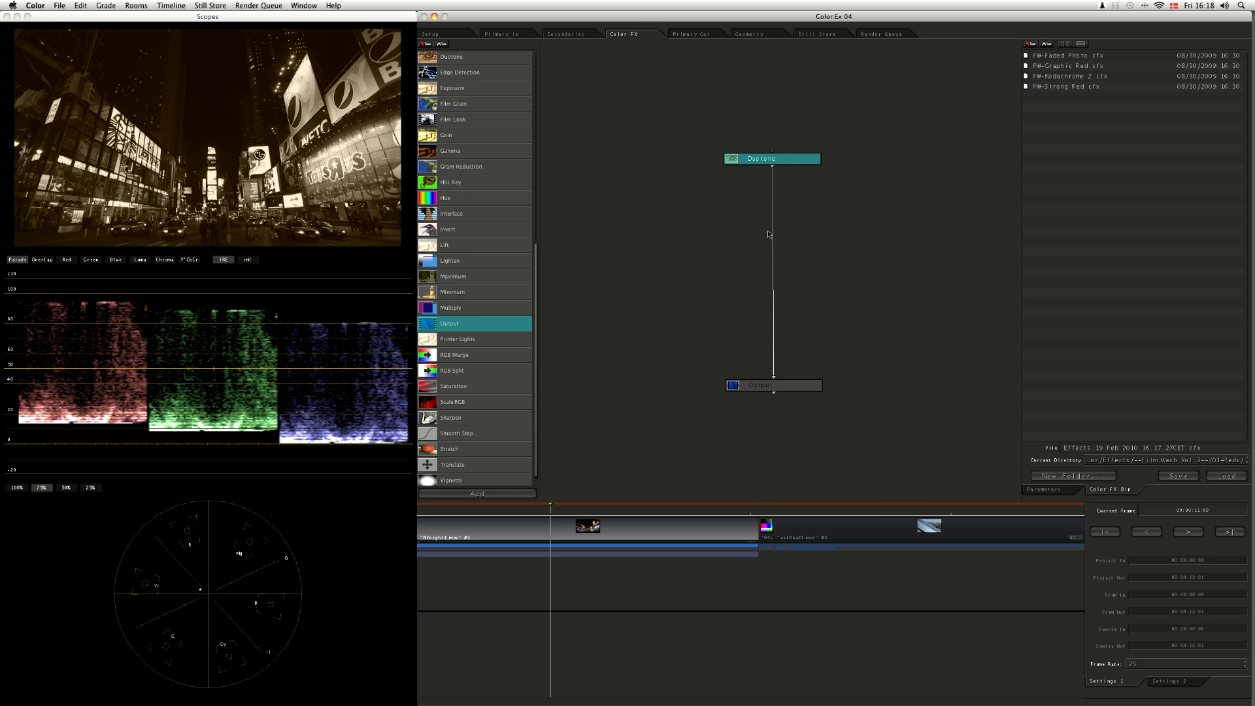
# Move Output lower, nudge Duotone slightly left, and show the Duotone's parameters
pyautogui.click(775, 386)
pyautogui.moveTo(775, 391); pyautogui.dragTo(769, 465)
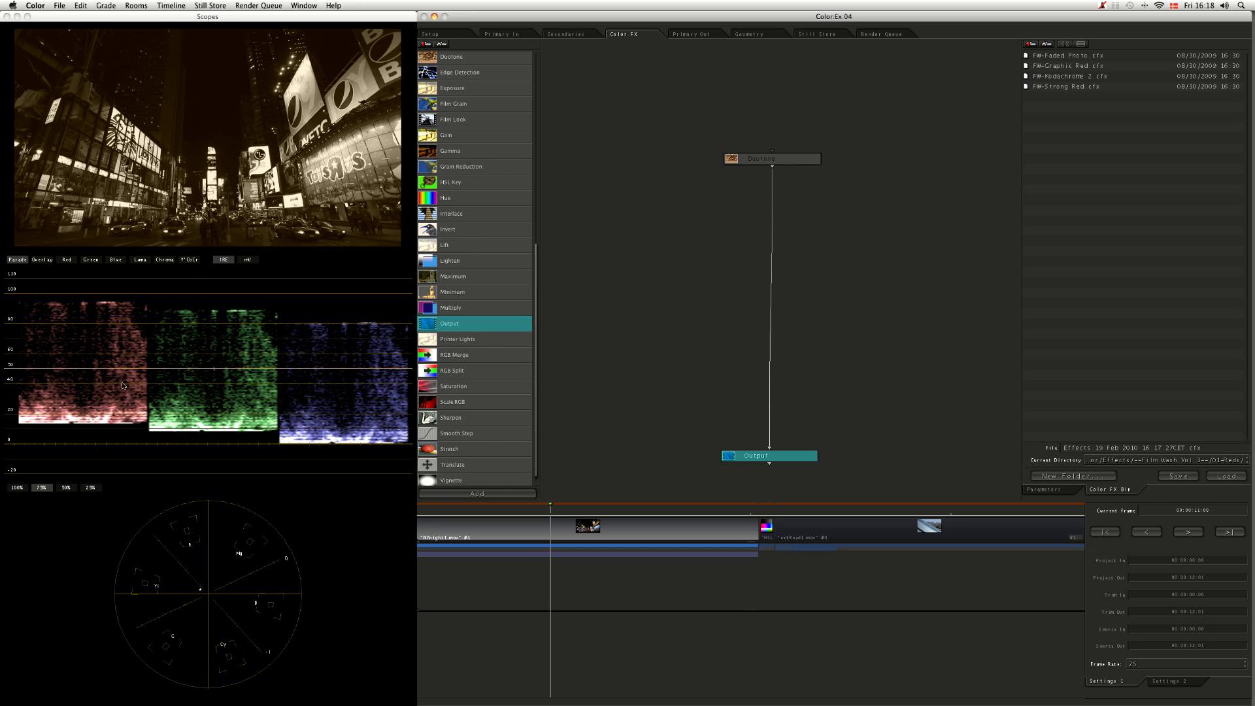
pyautogui.click(766, 160)
pyautogui.moveTo(773, 158); pyautogui.dragTo(757, 164)
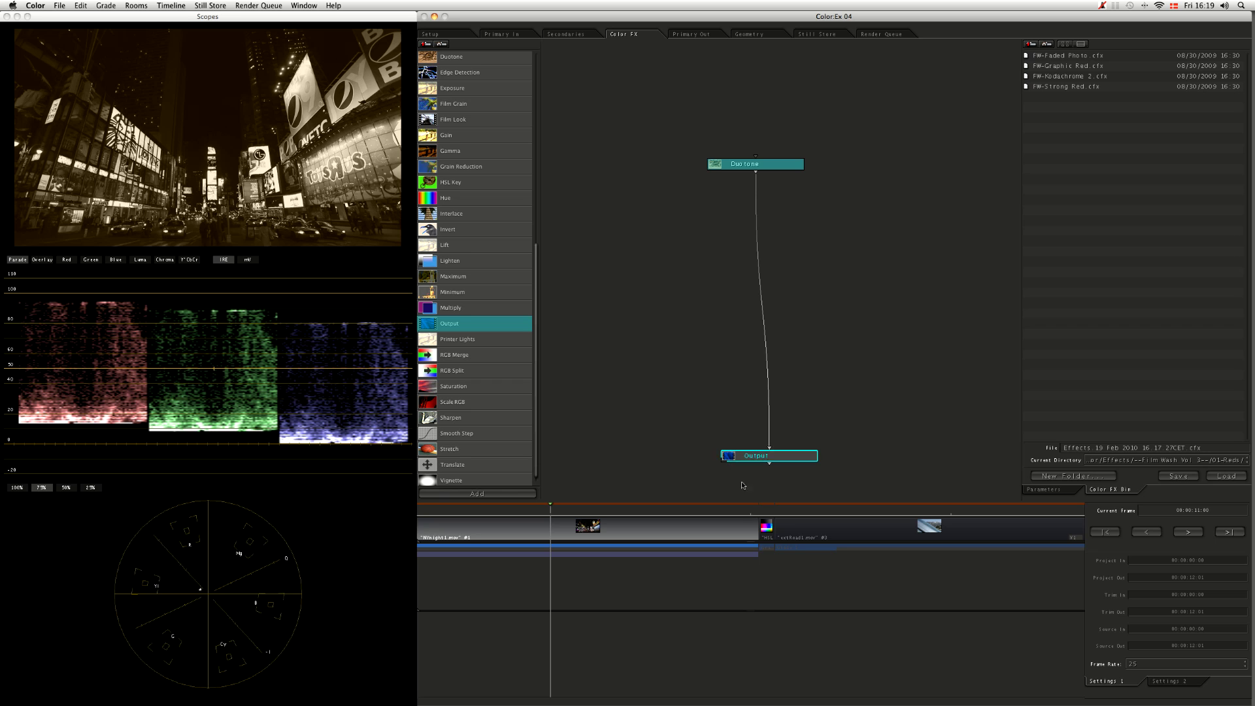
pyautogui.click(1046, 490)
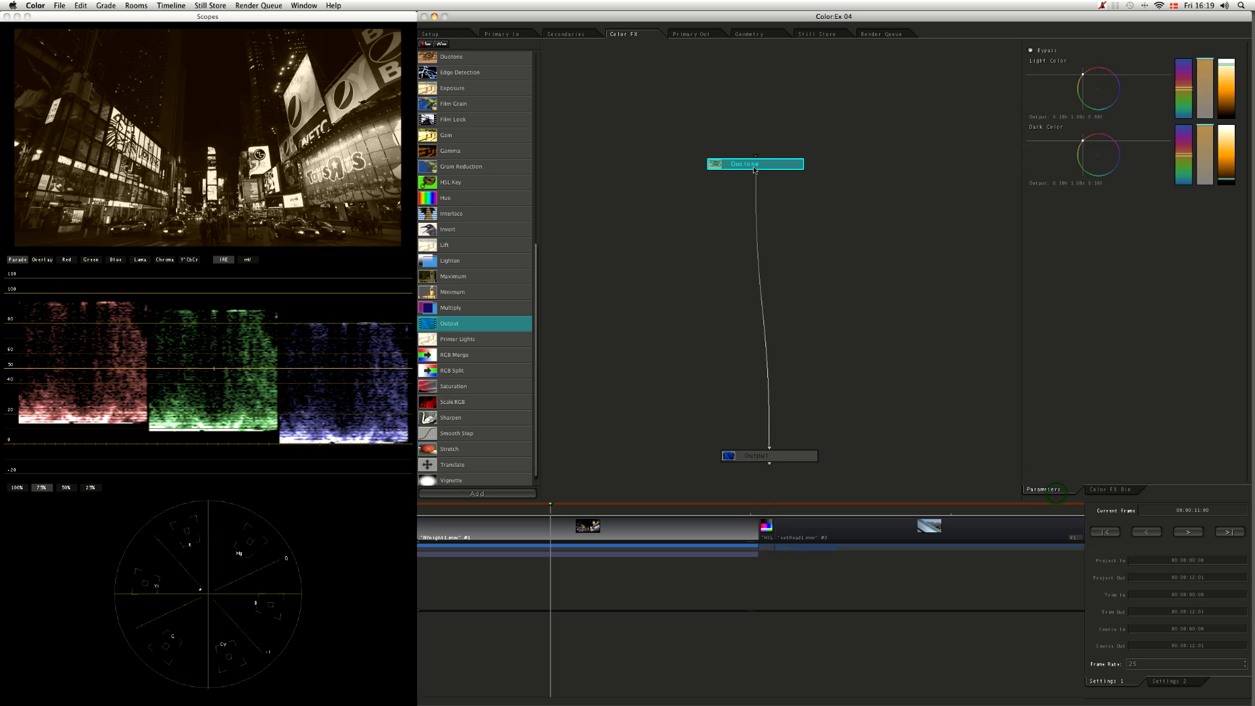
# Drag the Duotone's Dark Color hue toward purple, turning the shot blue-violet
pyautogui.moveTo(766, 169); pyautogui.dragTo(755, 152)
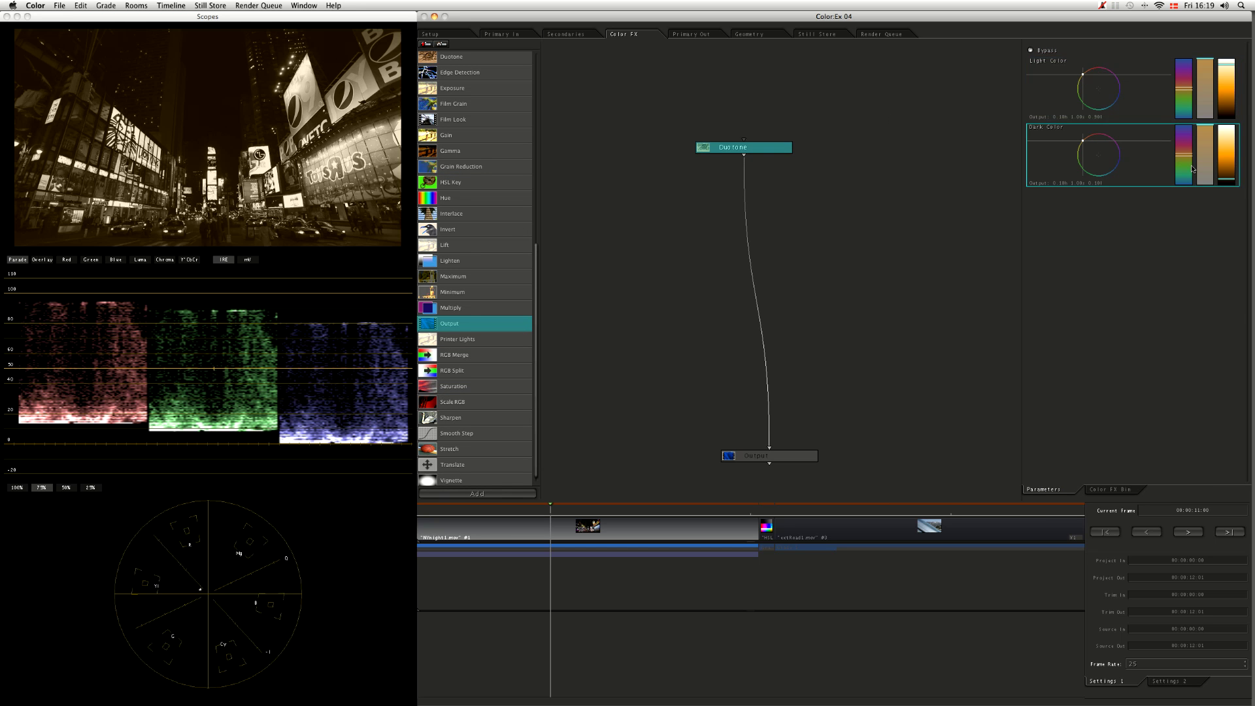
pyautogui.moveTo(1187, 147)
pyautogui.mouseDown()
pyautogui.moveTo(1188, 163)
pyautogui.moveTo(1182, 124)
pyautogui.moveTo(1180, 219)
pyautogui.mouseUp()
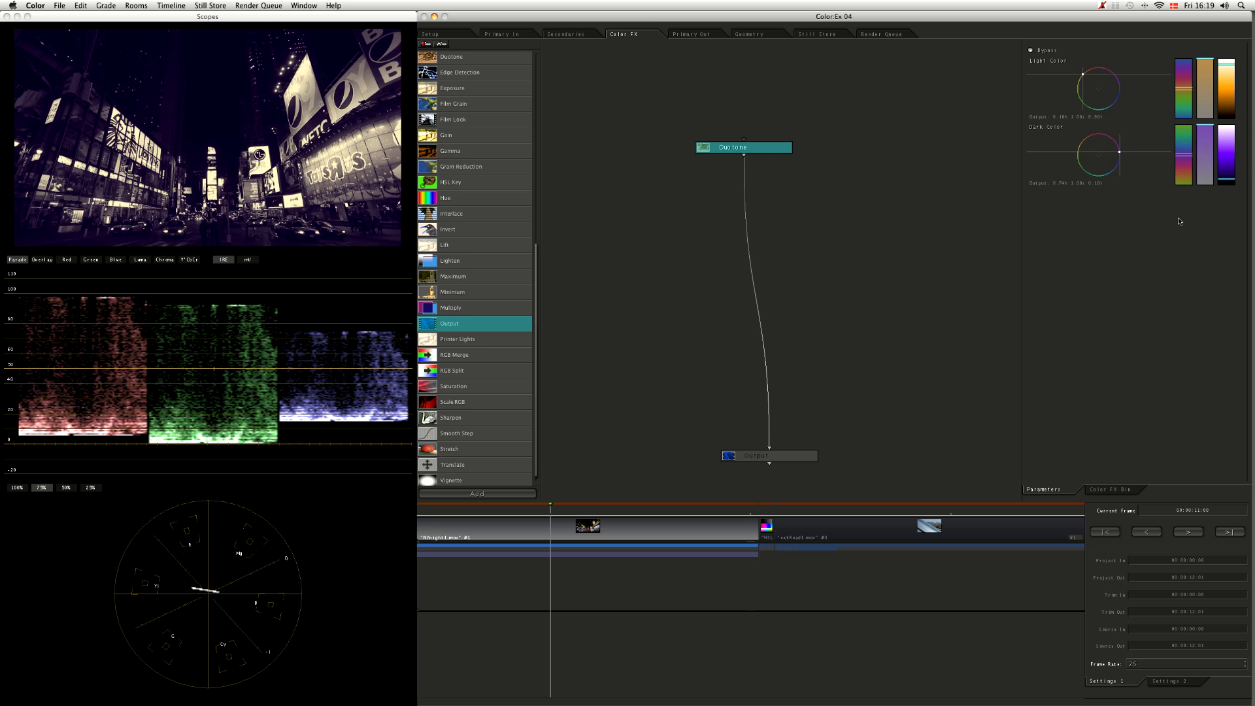
pyautogui.click(1185, 143)
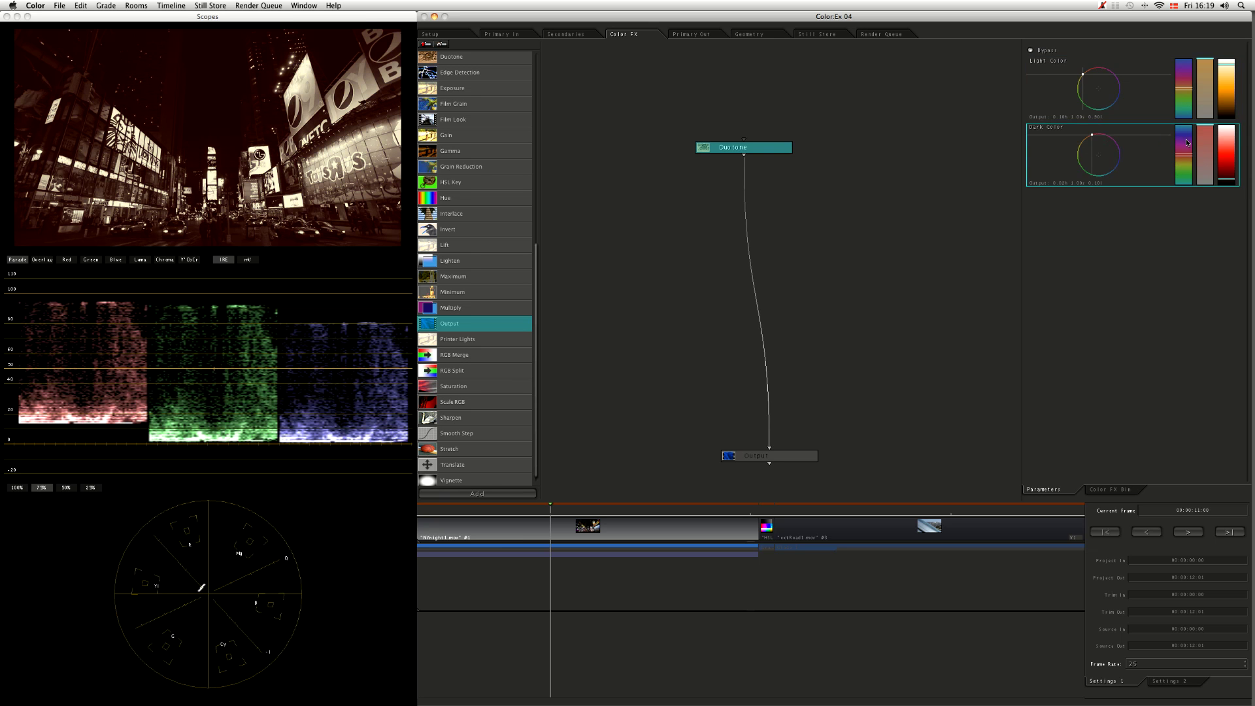
pyautogui.moveTo(1187, 142); pyautogui.dragTo(1161, 425)
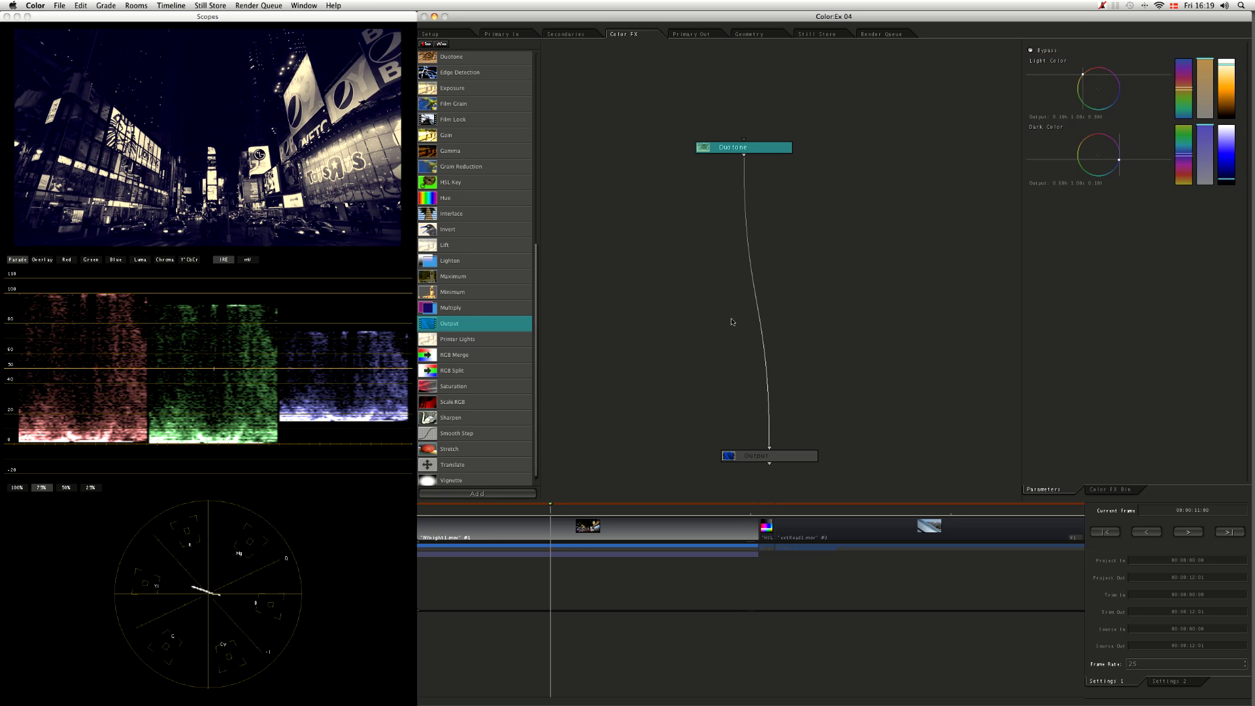
pyautogui.moveTo(537, 255); pyautogui.dragTo(537, 66)
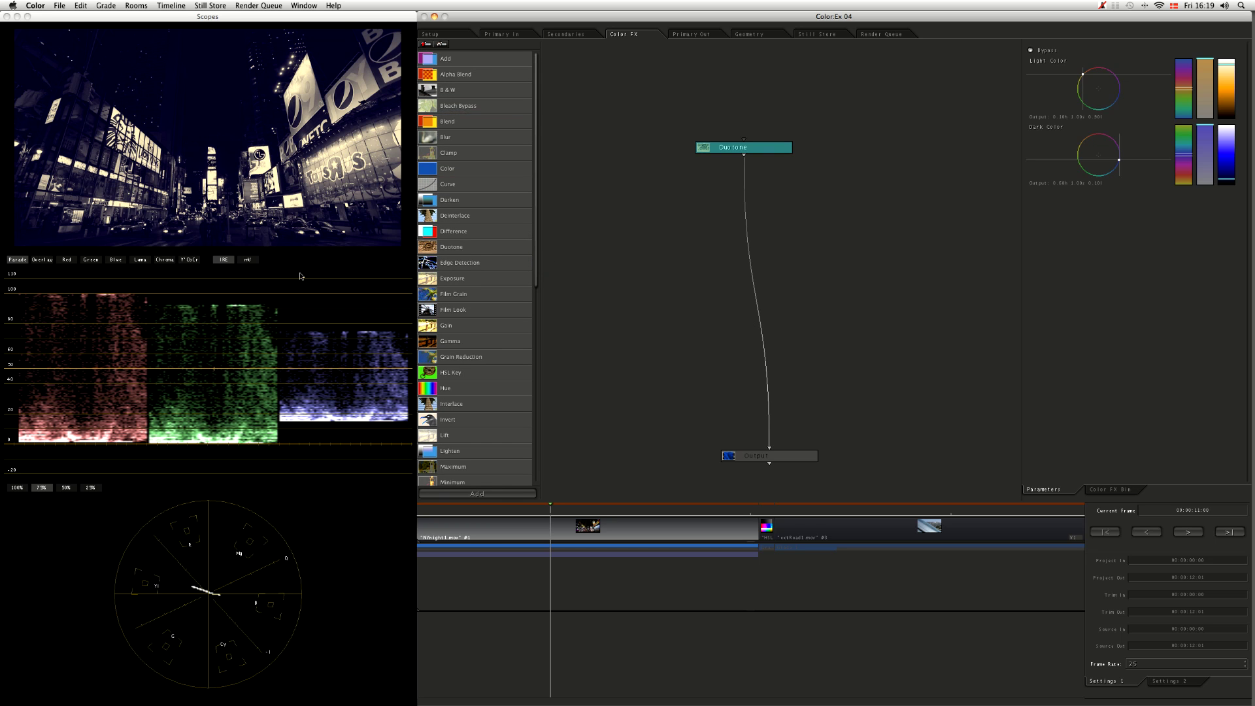
# Drag in a Blend node, wire it into Output, and feed Duotone into it
pyautogui.moveTo(467, 123); pyautogui.dragTo(632, 237)
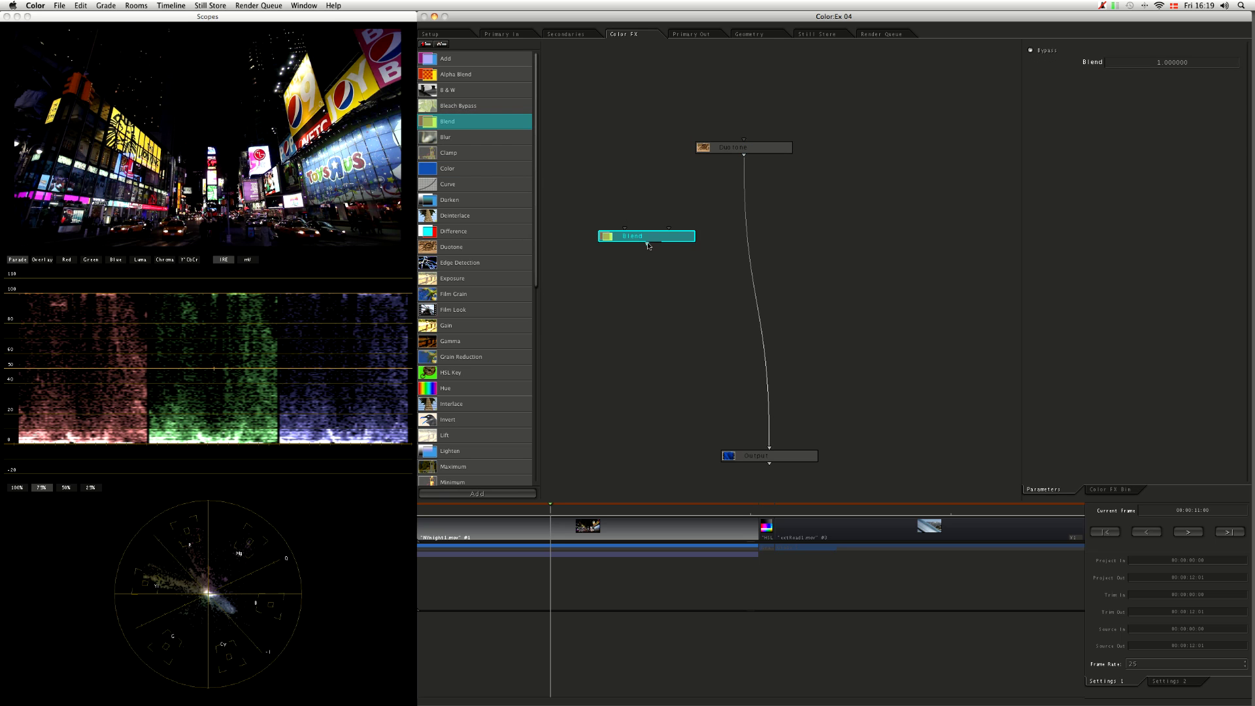
pyautogui.moveTo(646, 243); pyautogui.dragTo(769, 447)
pyautogui.moveTo(640, 239); pyautogui.dragTo(780, 280)
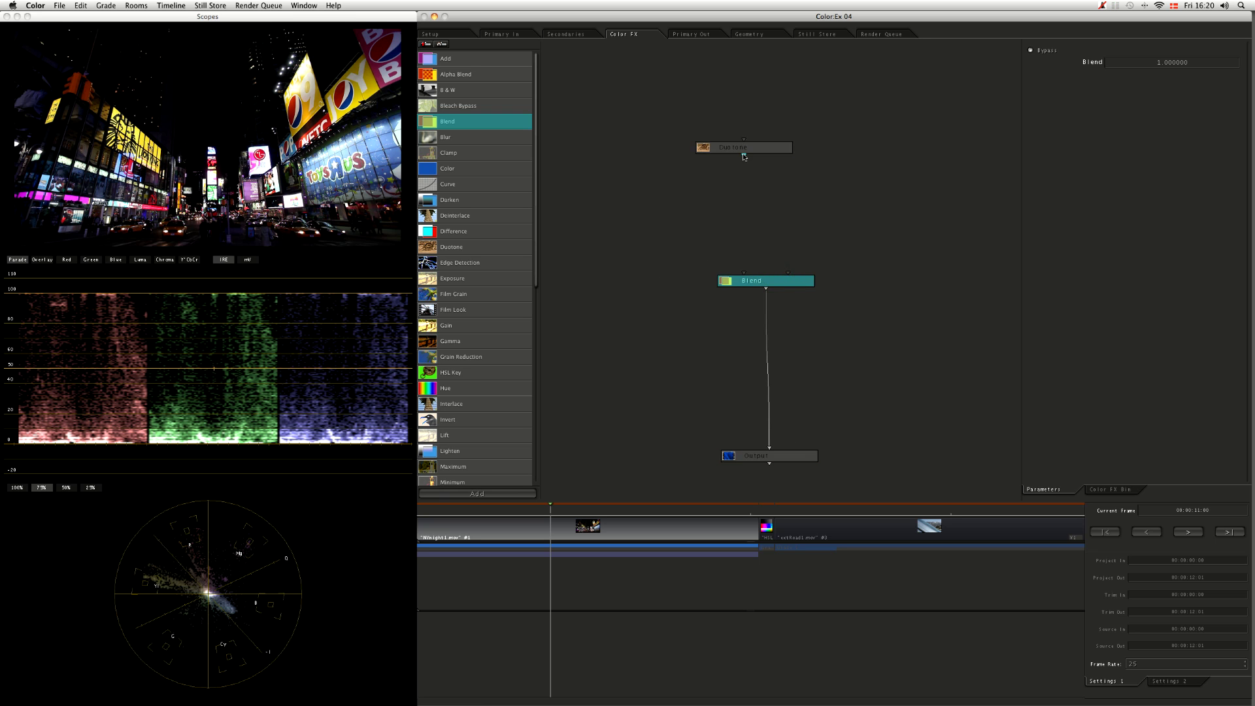
pyautogui.moveTo(743, 155); pyautogui.dragTo(776, 291)
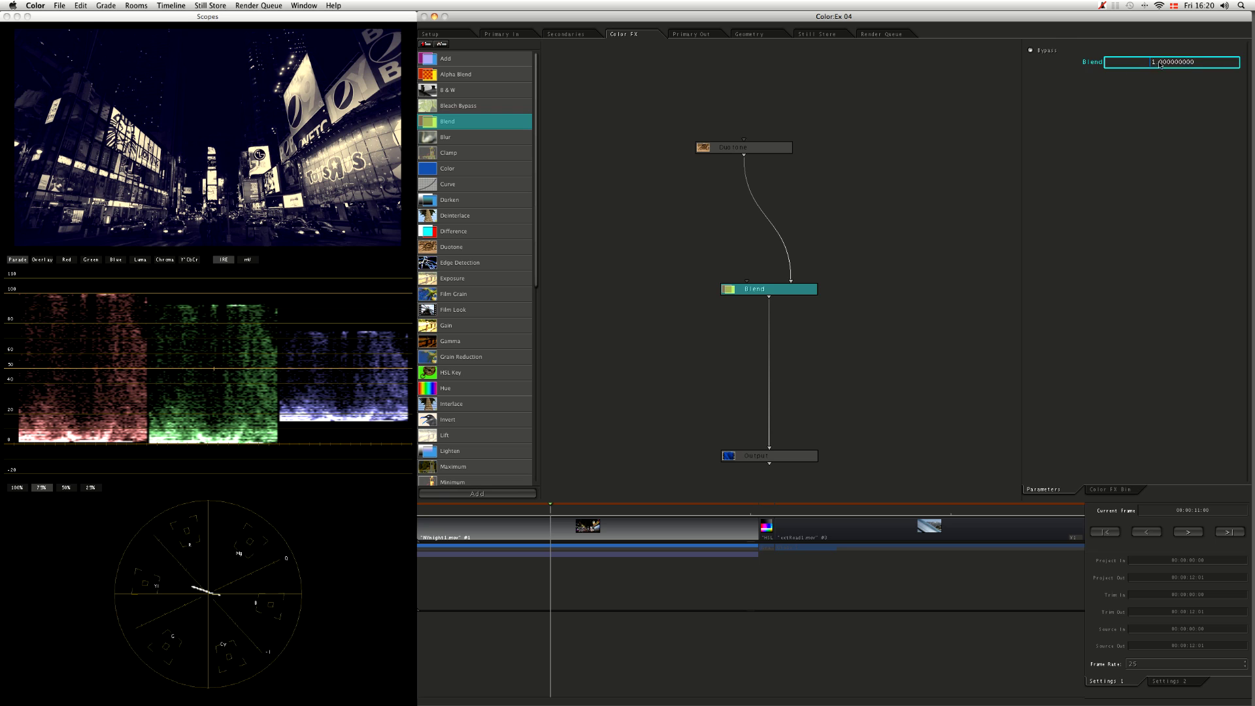
# Reset, then max the Blend value, and drag it down to 0.624450
pyautogui.rightClick(1138, 63)
pyautogui.rightClick(1140, 65)
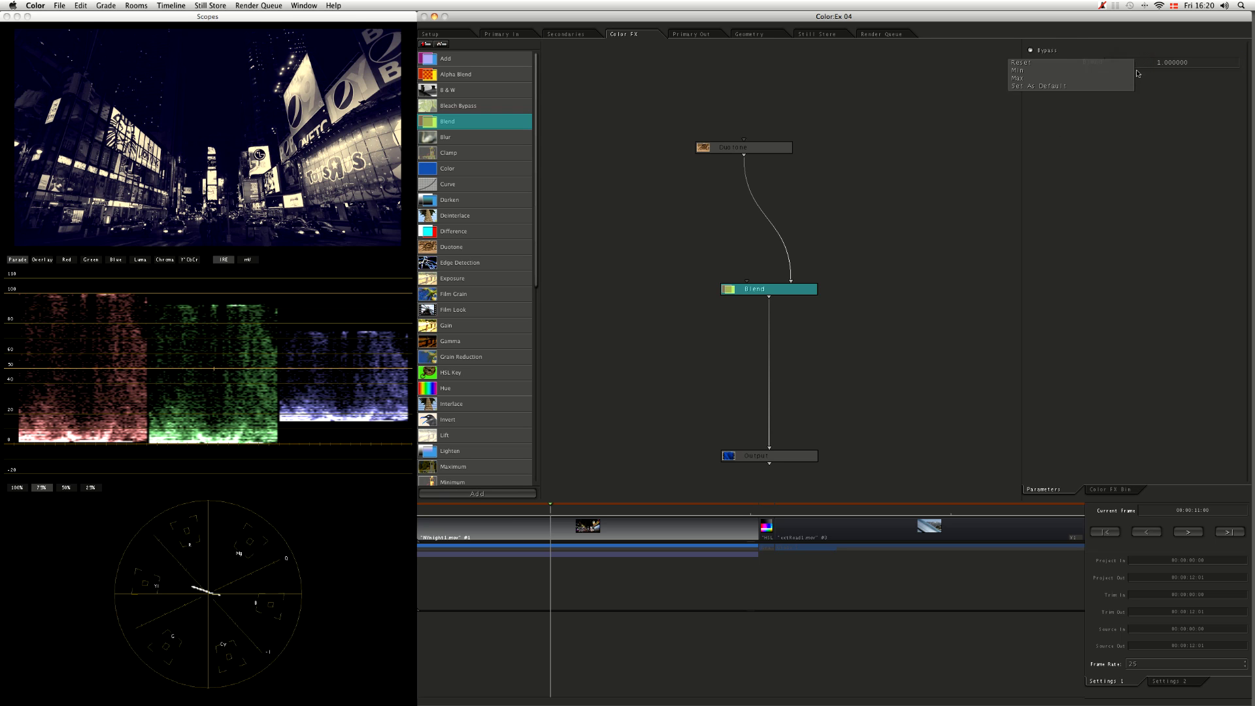
pyautogui.click(1134, 71)
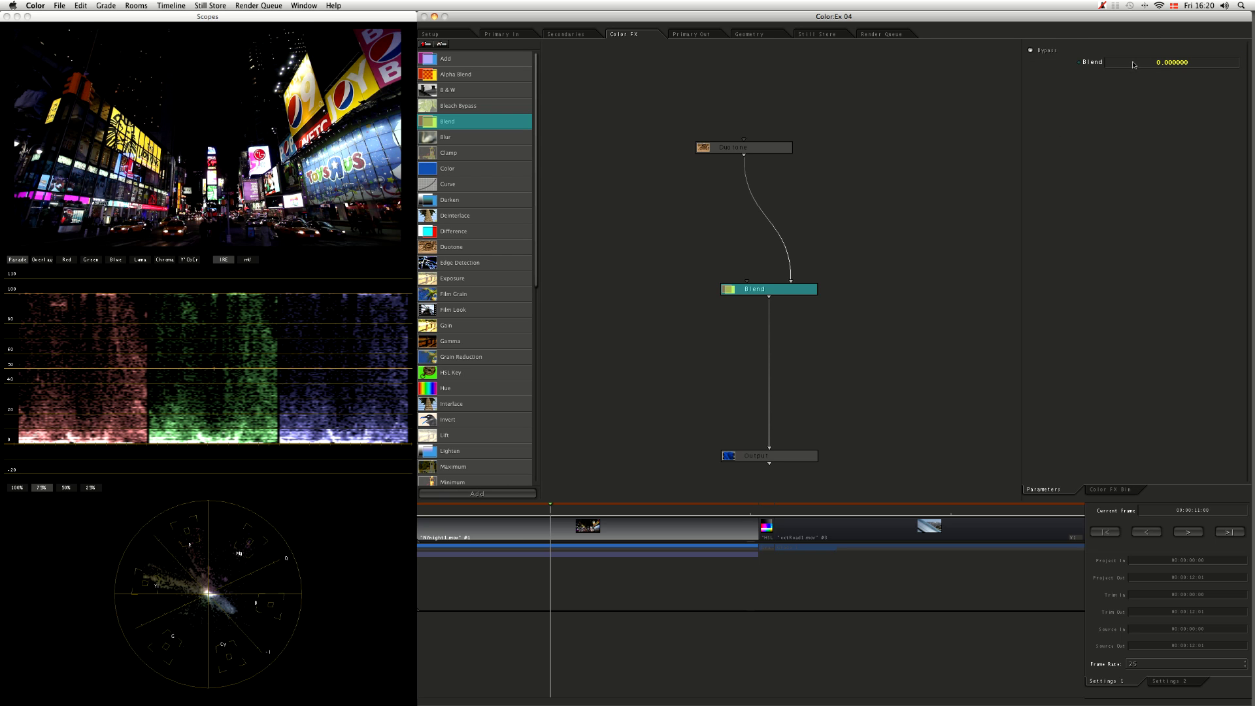
pyautogui.rightClick(1132, 63)
pyautogui.click(1125, 79)
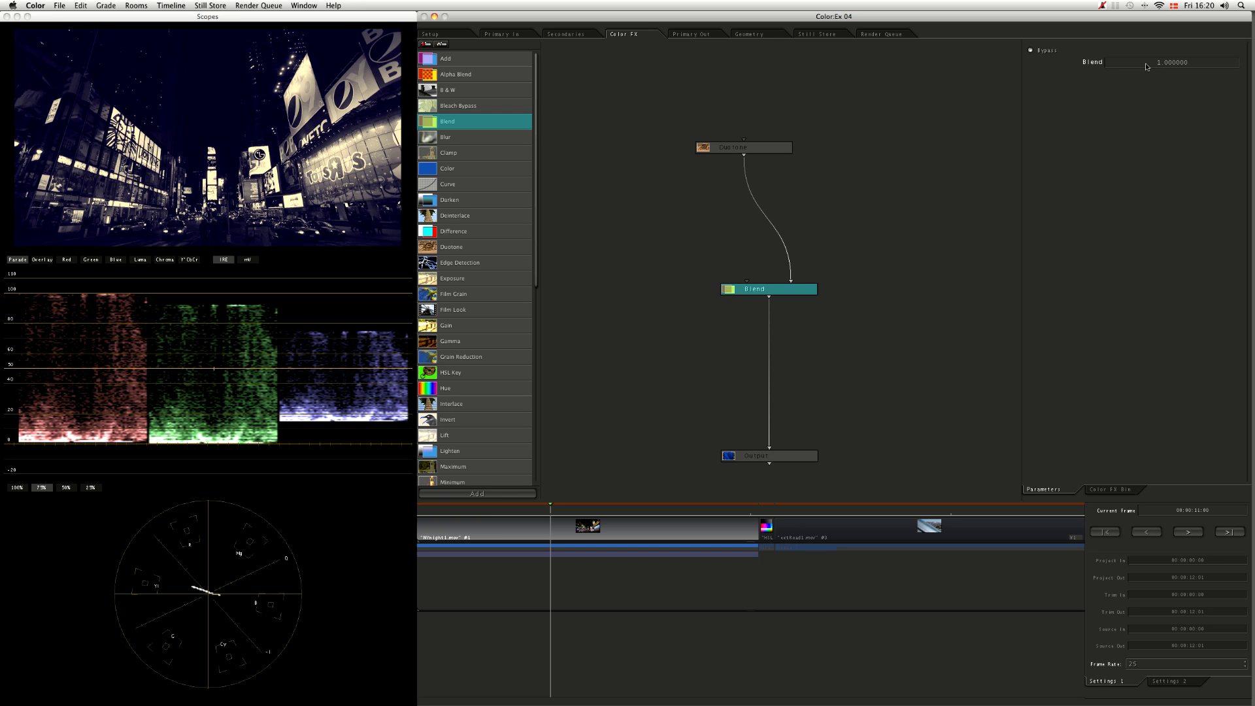
pyautogui.moveTo(1115, 62); pyautogui.dragTo(1089, 126)
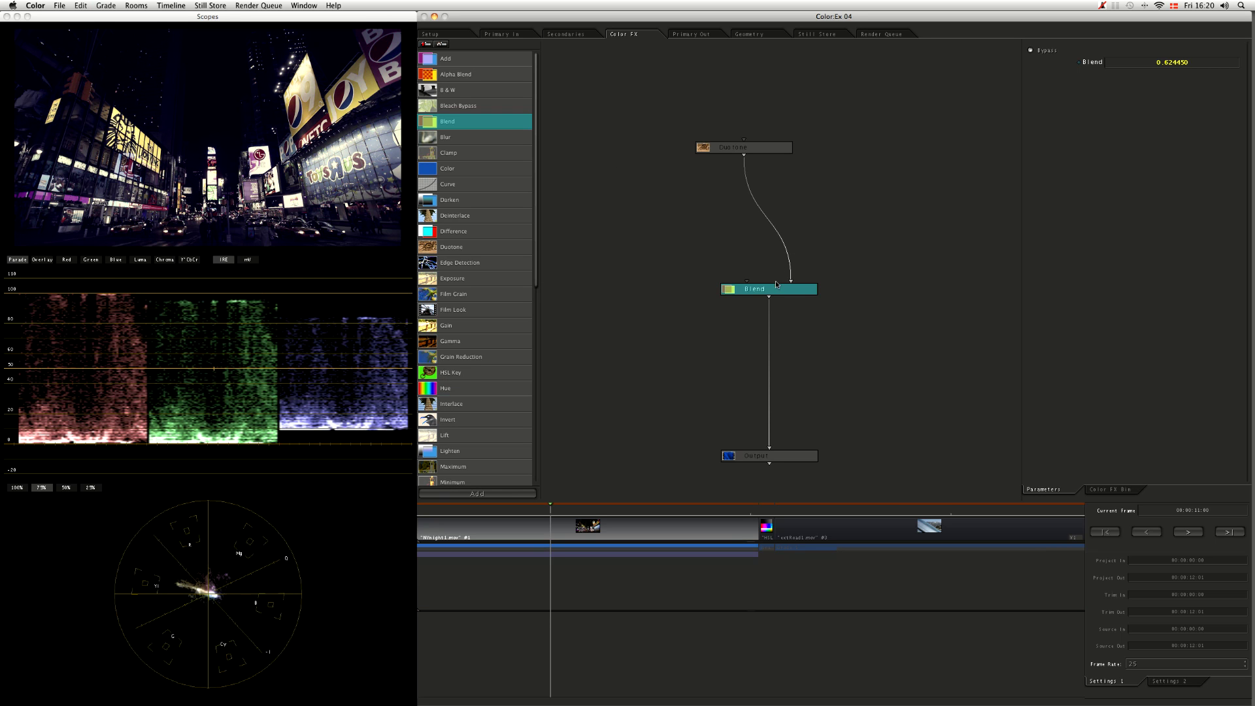
pyautogui.moveTo(777, 294); pyautogui.dragTo(775, 205)
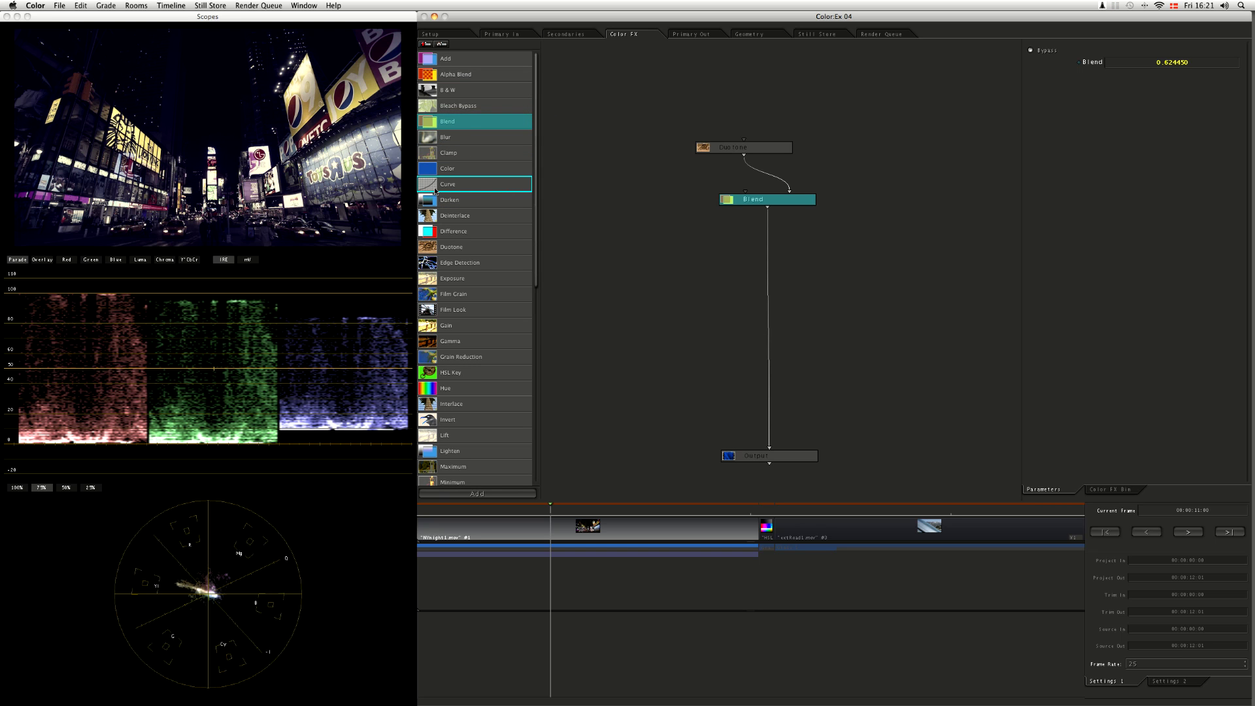
# Insert a Curve node before Output, bend its luma curve into an S, and compare with grading off
pyautogui.moveTo(432, 189); pyautogui.dragTo(772, 303)
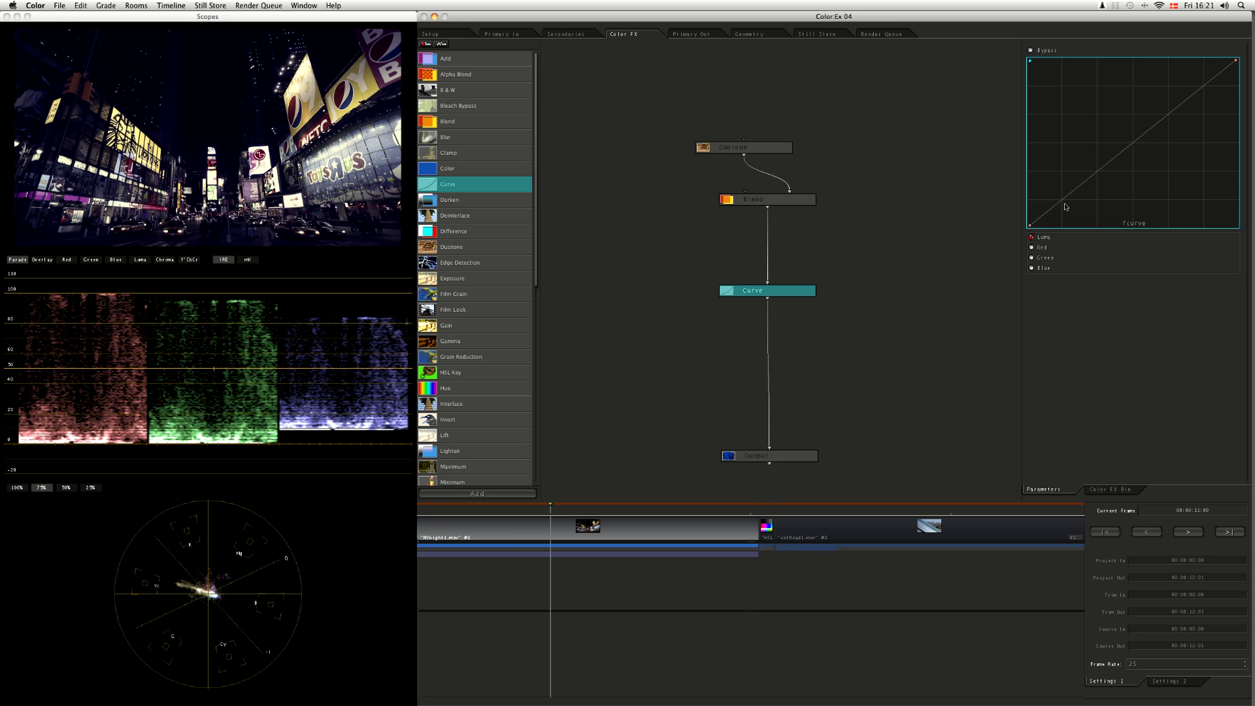
pyautogui.click(1064, 206)
pyautogui.moveTo(1067, 210)
pyautogui.mouseDown()
pyautogui.moveTo(1151, 118)
pyautogui.moveTo(1067, 193)
pyautogui.moveTo(1075, 202)
pyautogui.mouseUp()
pyautogui.moveTo(1169, 116); pyautogui.dragTo(1169, 102)
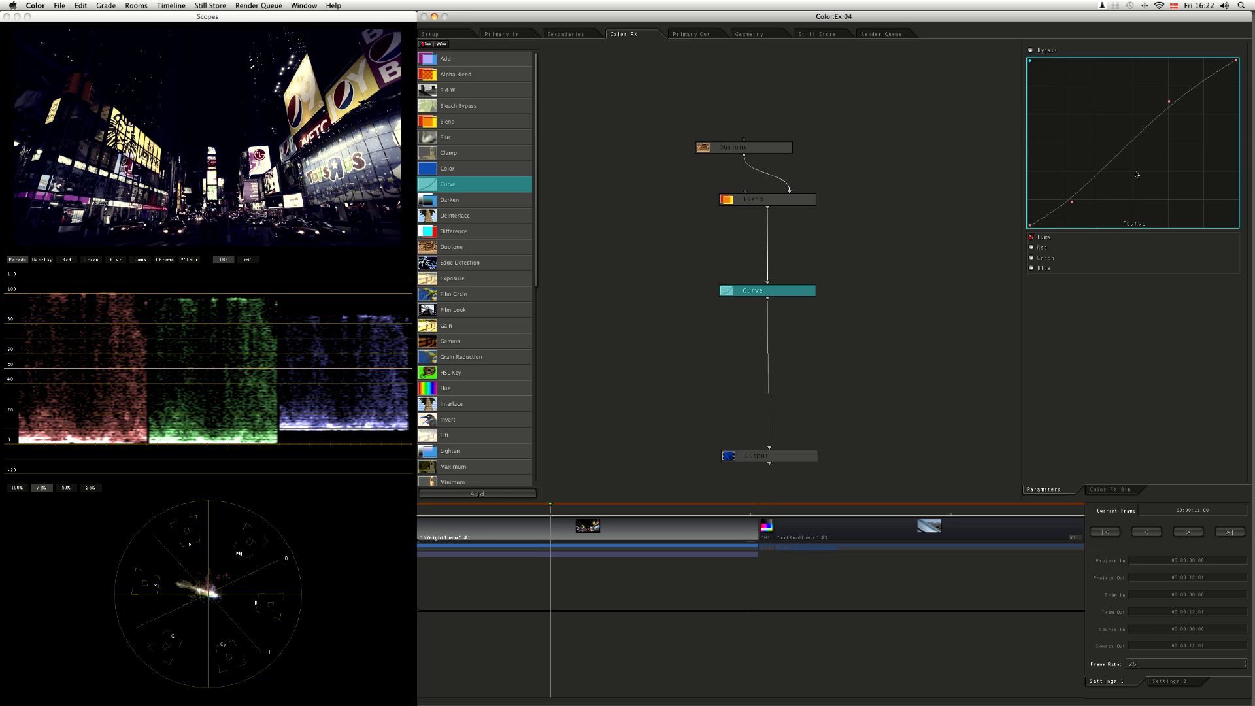
pyautogui.moveTo(1072, 201); pyautogui.dragTo(1073, 198)
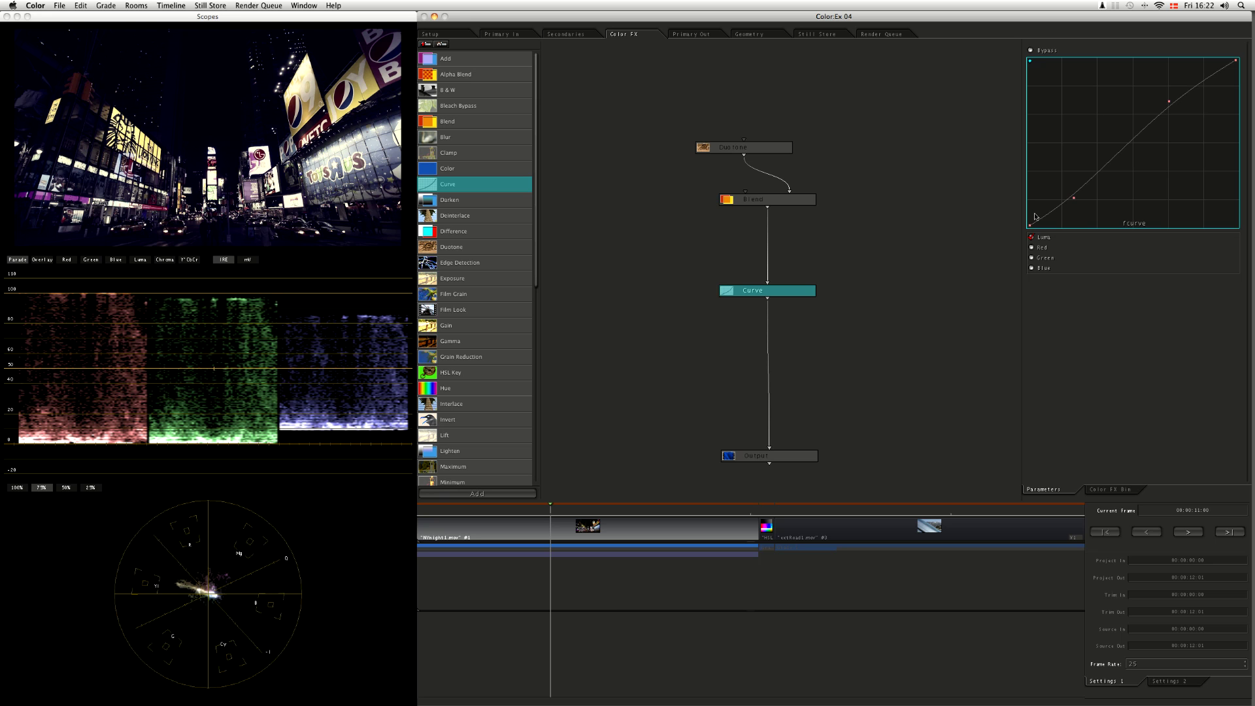
pyautogui.hotkey('ctrl', 'g')
pyautogui.hotkey('ctrl', 'g')
pyautogui.hotkey('ctrl', 'g')
pyautogui.hotkey('ctrl', 'g')
pyautogui.click(1030, 51)
pyautogui.click(1031, 51)
pyautogui.click(1031, 50)
pyautogui.click(1031, 51)
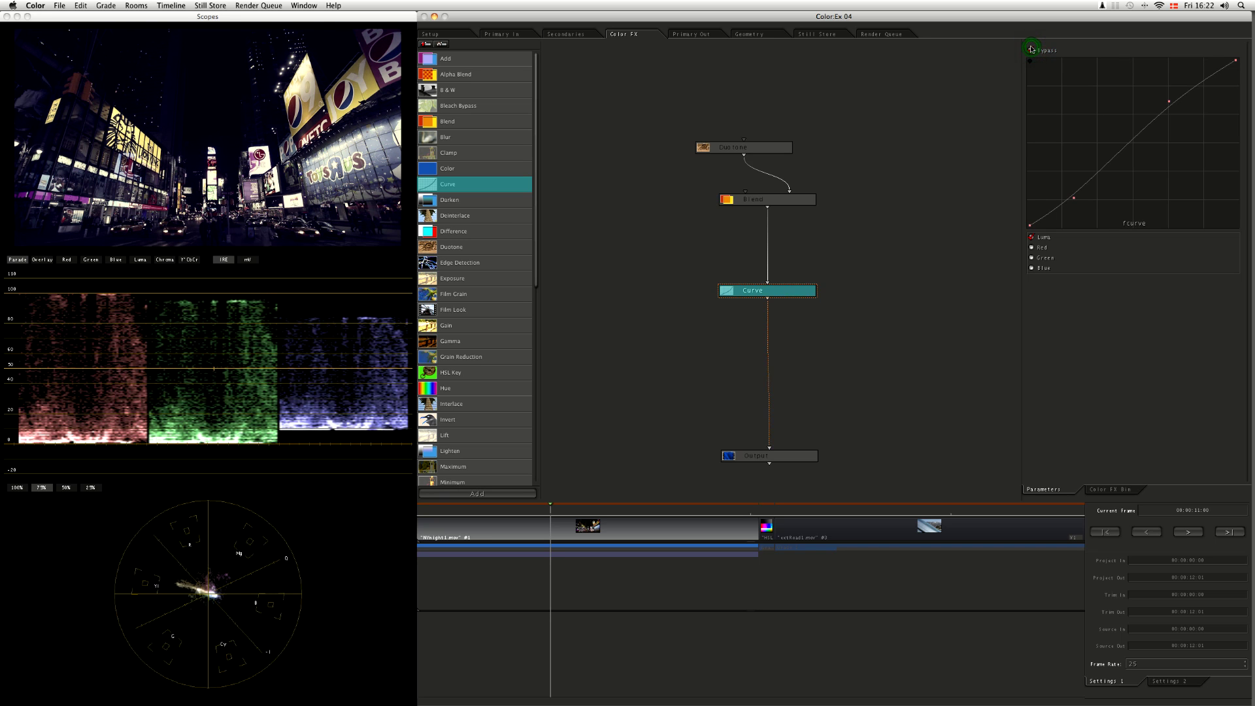
pyautogui.click(1032, 51)
pyautogui.click(1031, 51)
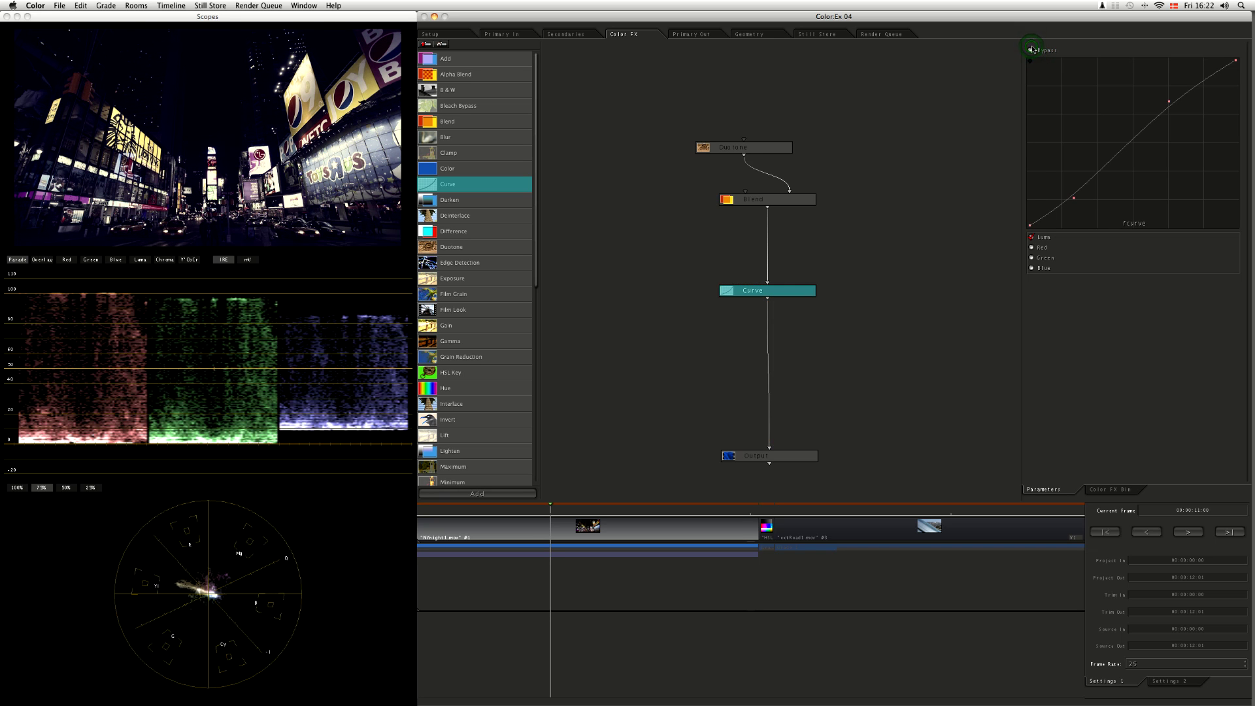
pyautogui.click(1031, 51)
pyautogui.click(1031, 50)
pyautogui.click(1031, 50)
pyautogui.click(1031, 50)
pyautogui.click(1033, 50)
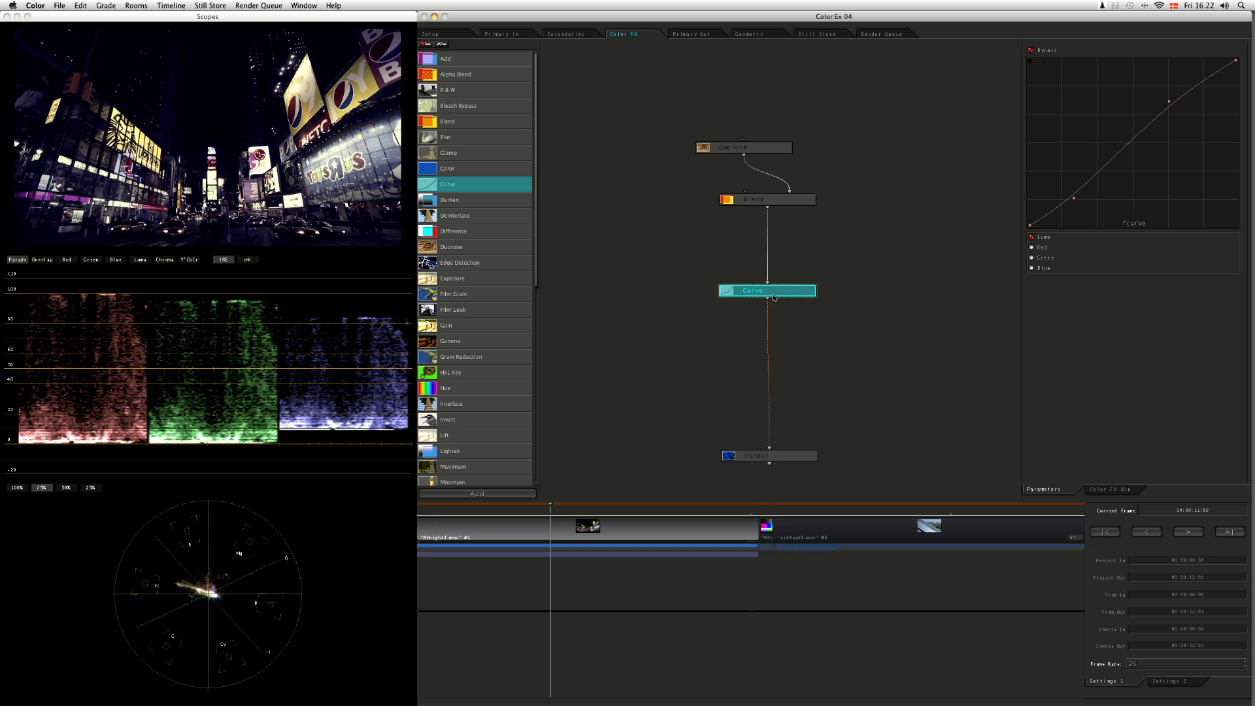
pyautogui.click(1031, 50)
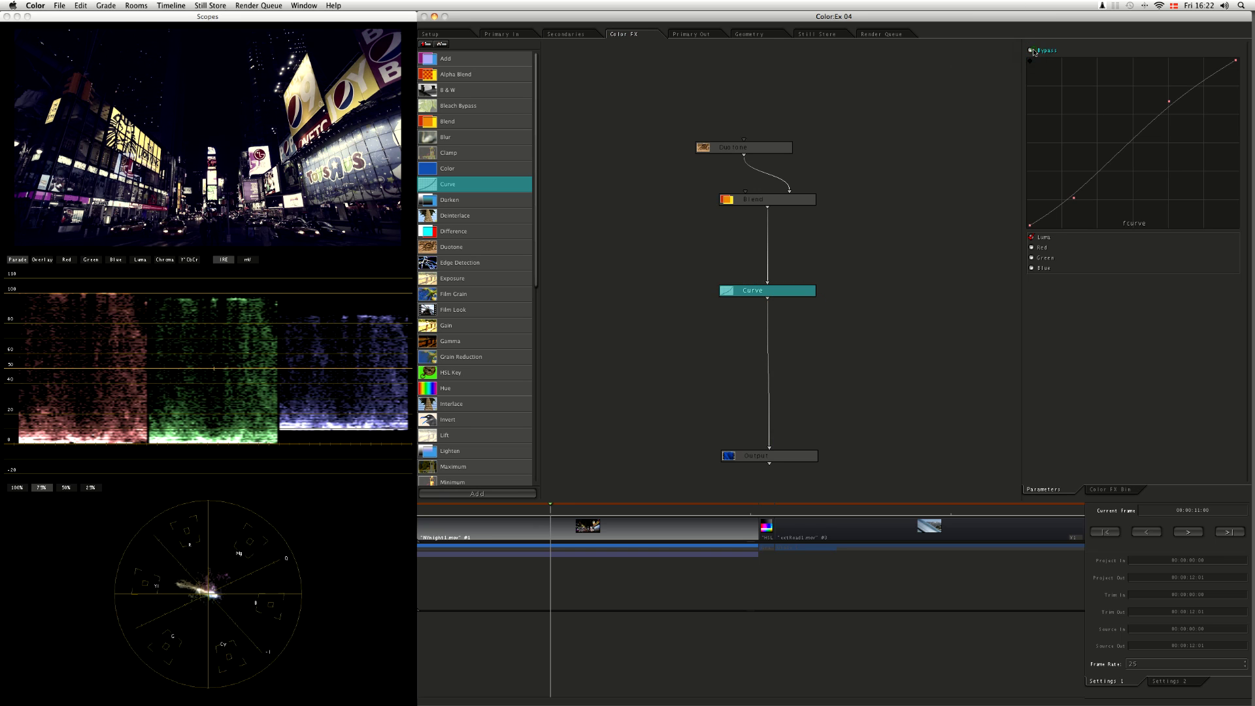
pyautogui.click(537, 164)
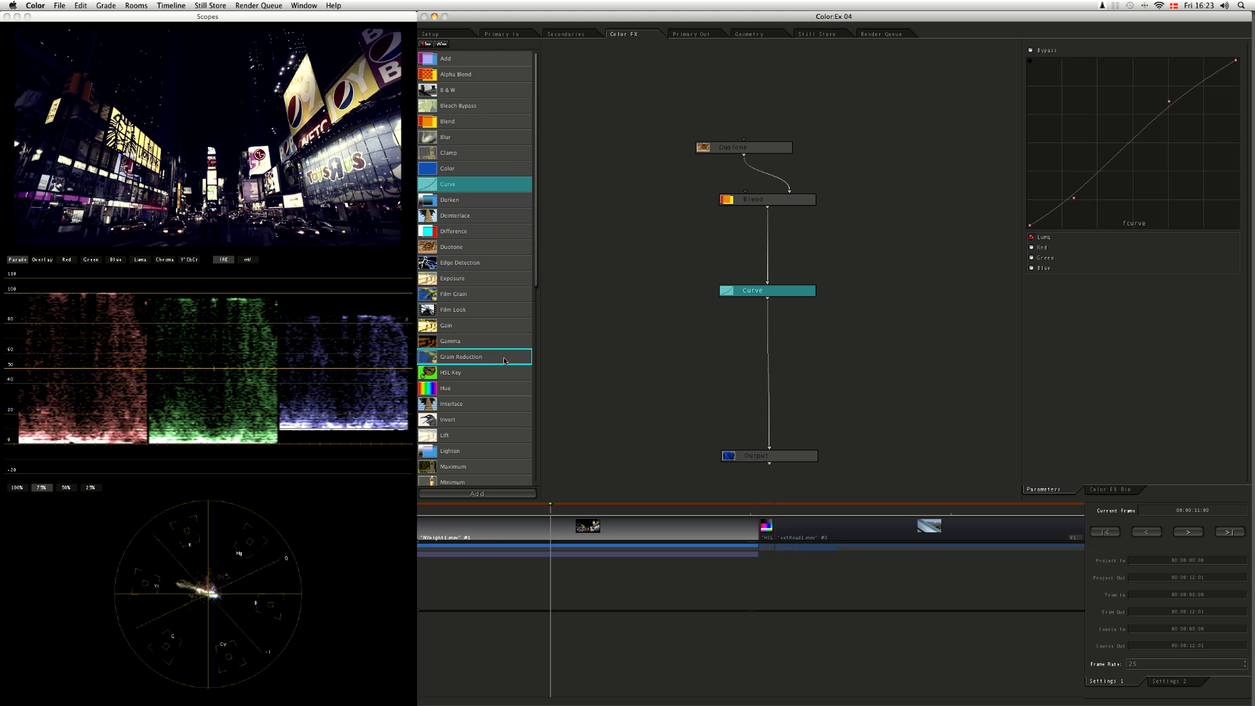
pyautogui.scroll(-5, 540, 388)
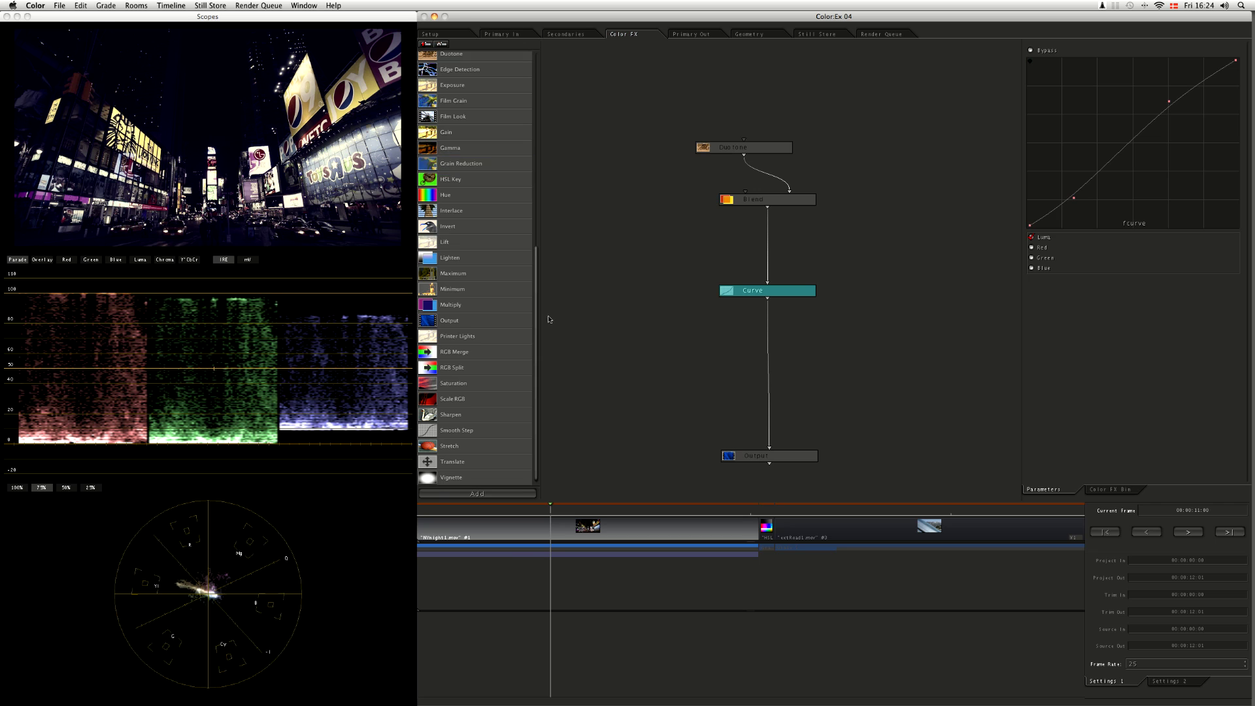
# Delete the Duotone, Blend and Curve nodes from the graph
pyautogui.moveTo(536, 304); pyautogui.dragTo(535, 203)
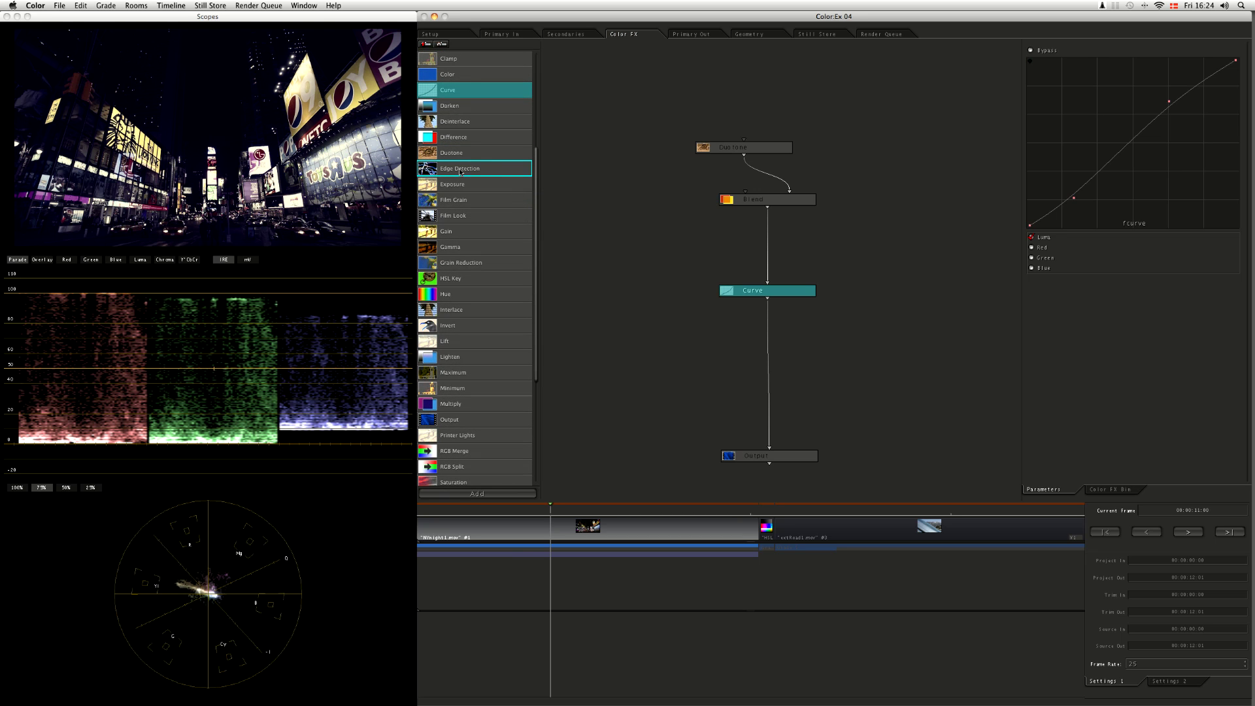
pyautogui.click(633, 106)
pyautogui.moveTo(633, 106); pyautogui.dragTo(858, 351)
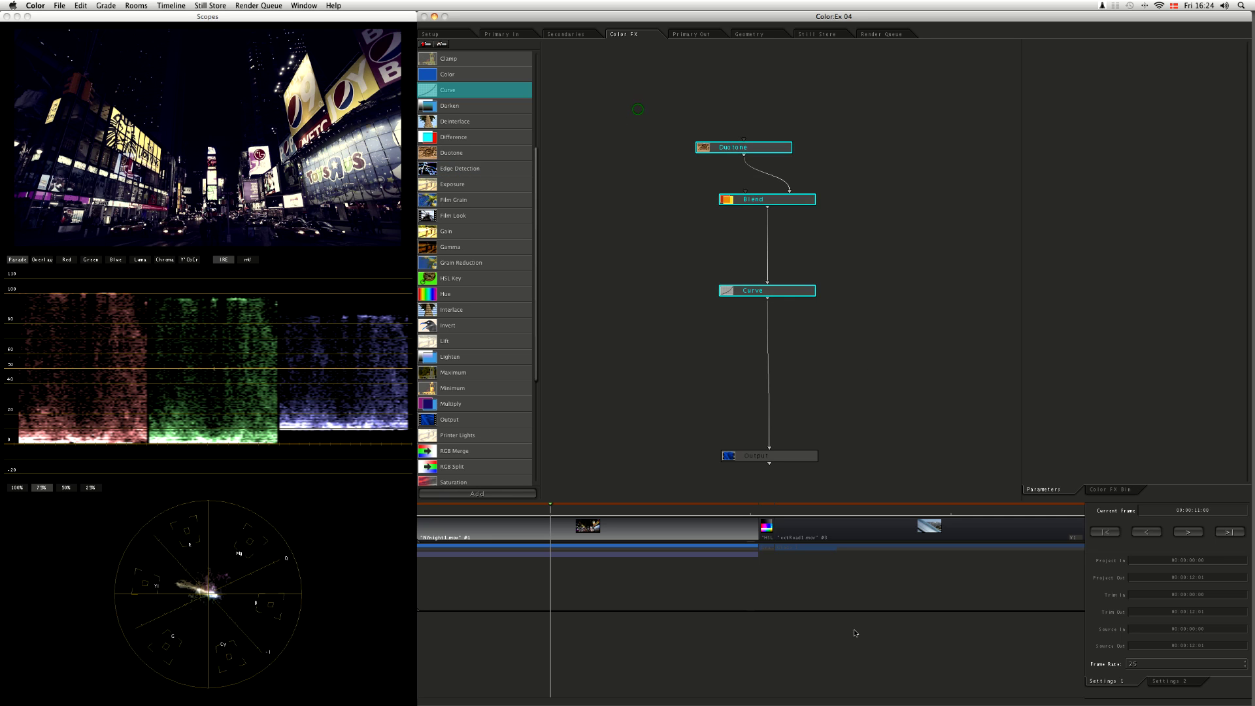
pyautogui.press('Delete')
pyautogui.scroll(3, 507, 63)
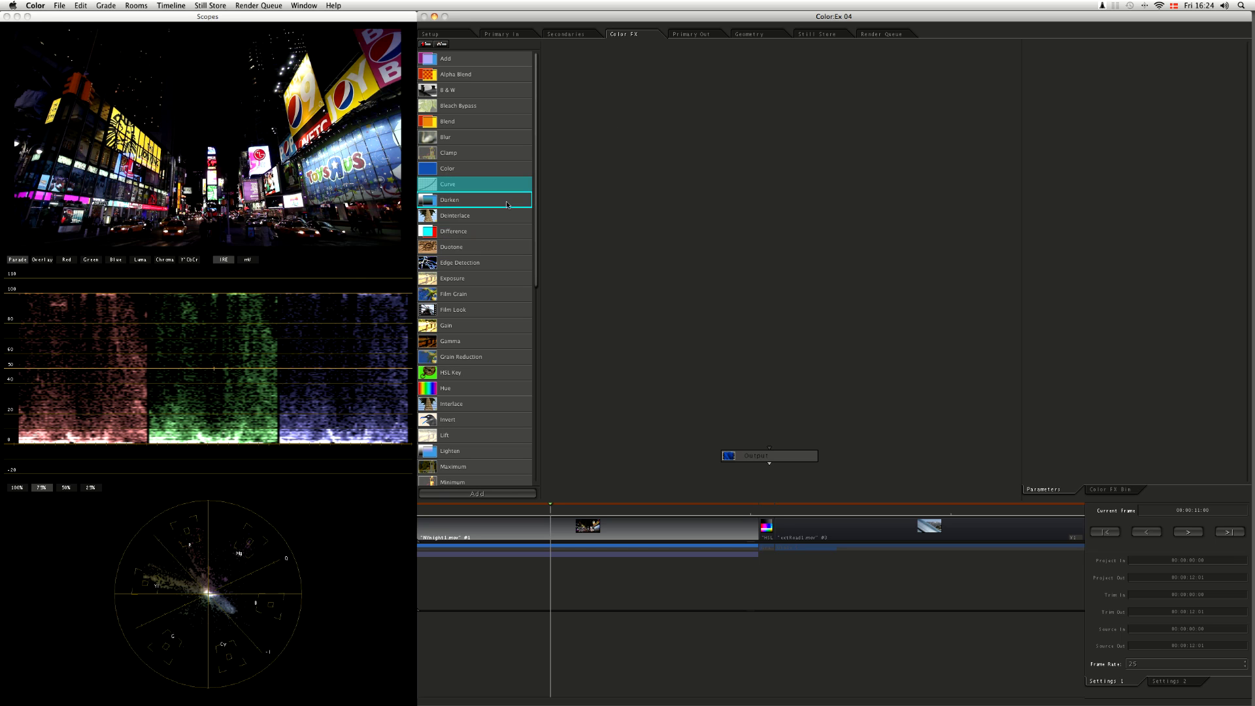
# Add a B&W node, then a Curve node below it fed by the B&W output
pyautogui.moveTo(440, 90); pyautogui.dragTo(694, 159)
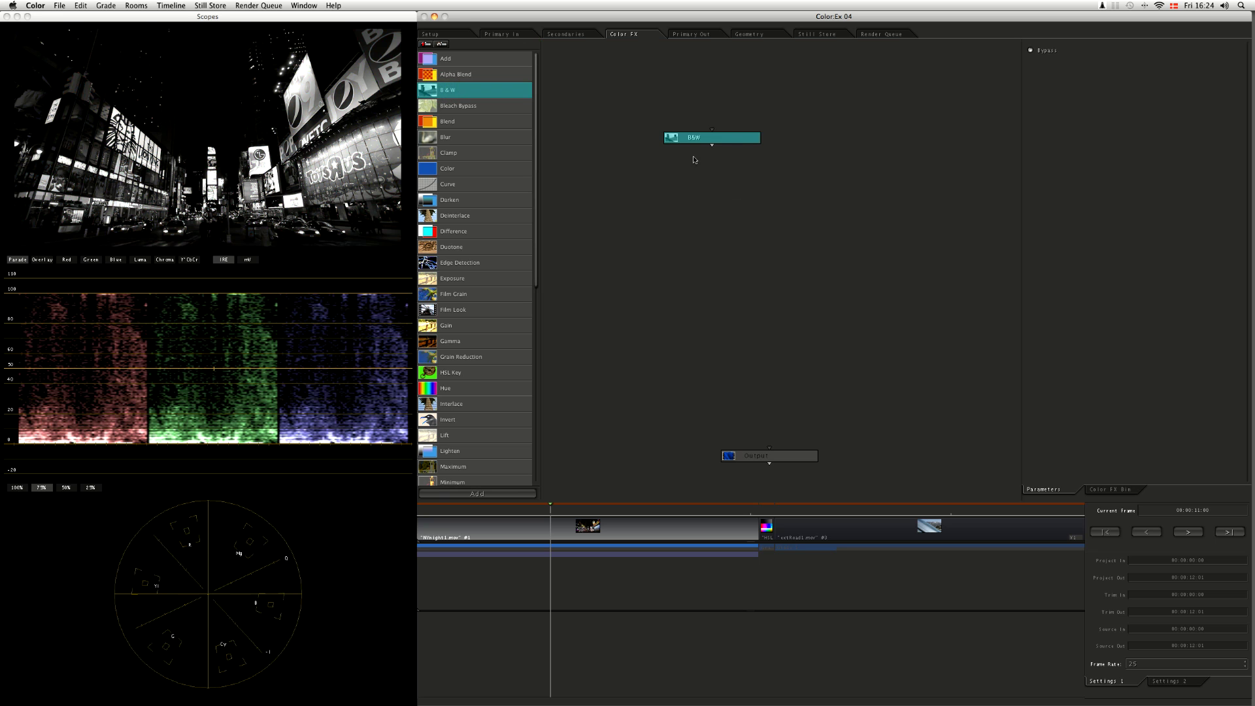
pyautogui.moveTo(694, 139); pyautogui.dragTo(687, 169)
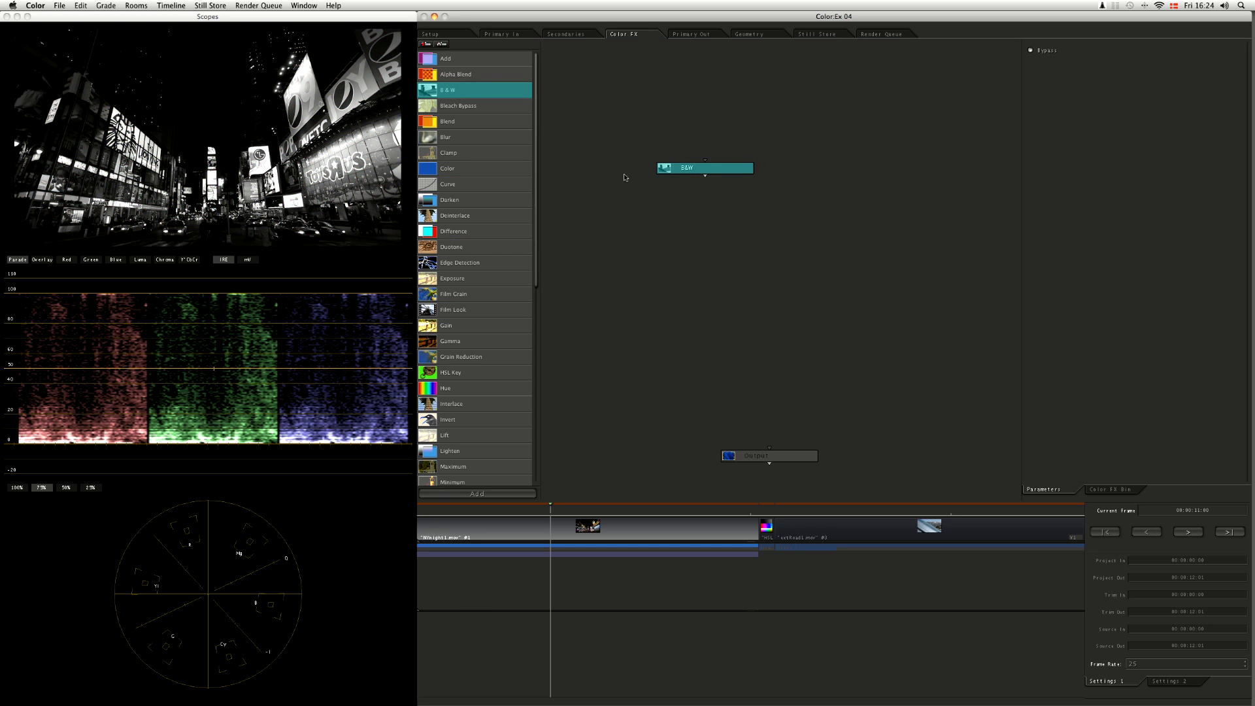
pyautogui.moveTo(710, 170); pyautogui.dragTo(691, 154)
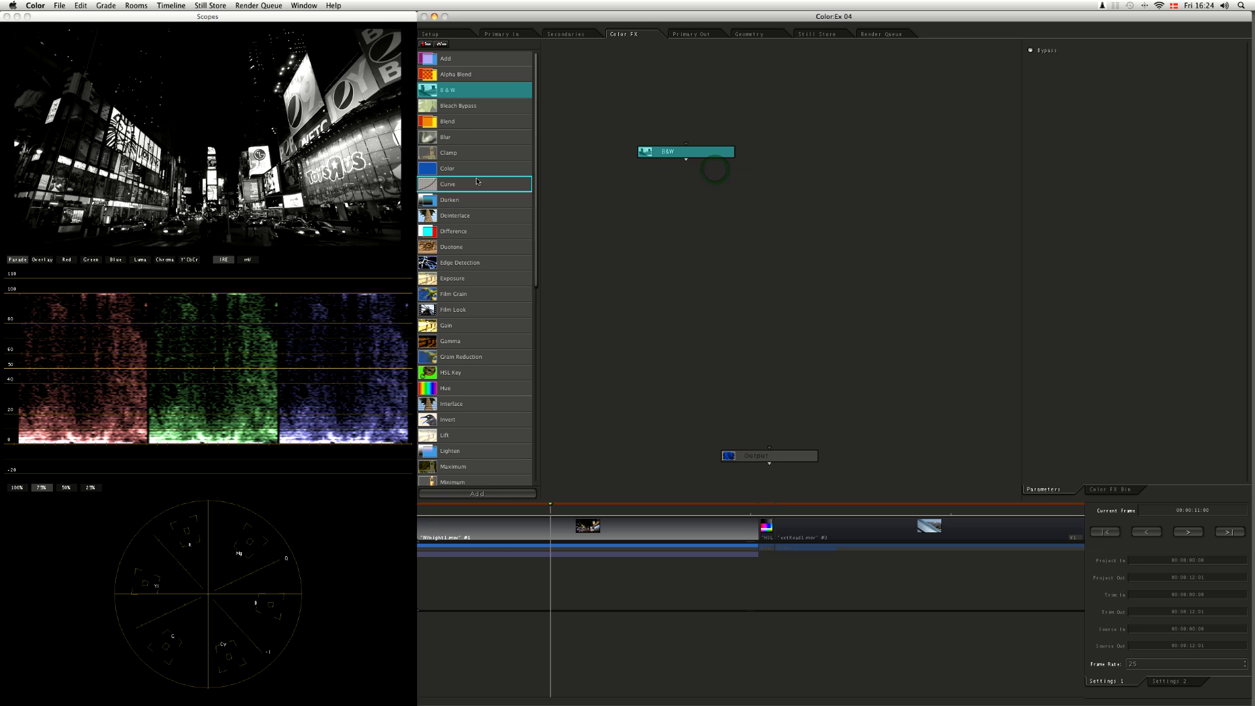
pyautogui.moveTo(450, 184); pyautogui.dragTo(696, 223)
pyautogui.moveTo(685, 163); pyautogui.dragTo(692, 208)
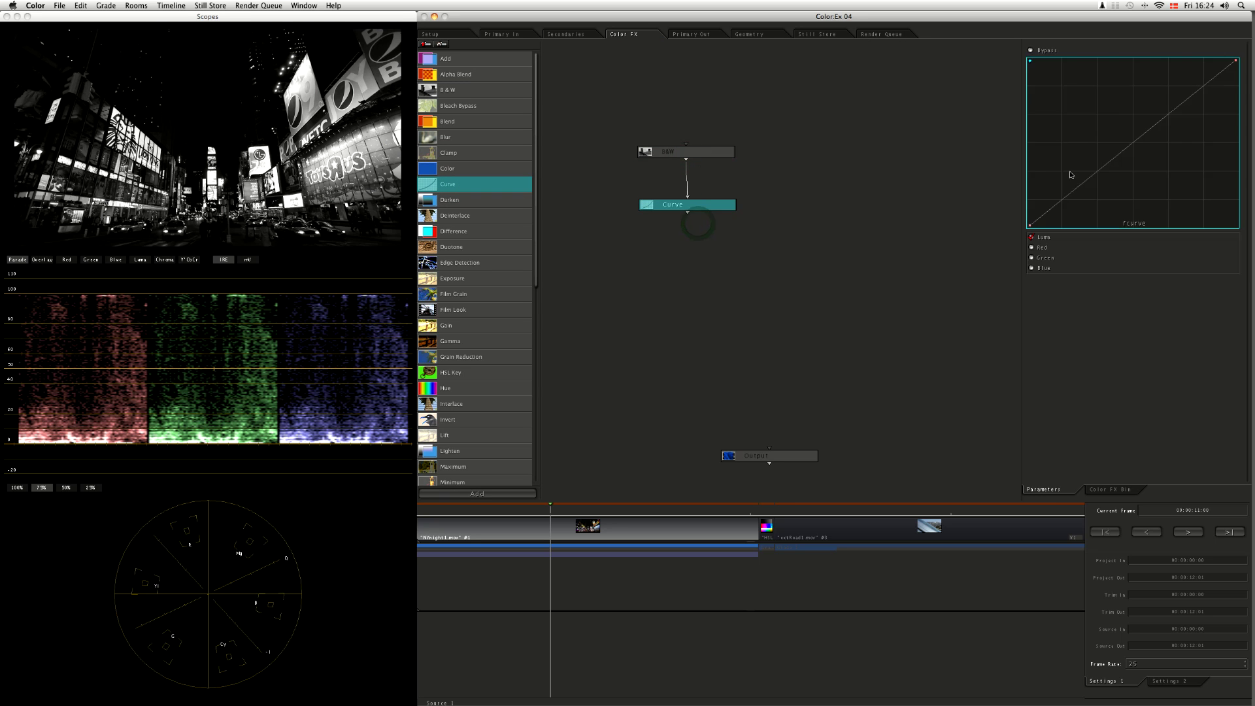
# Bend the Curve node's luma curve steeply to crush shadows and midtones, leaving only bright highlights
pyautogui.moveTo(1030, 227); pyautogui.dragTo(1131, 247)
pyautogui.moveTo(1163, 177); pyautogui.dragTo(1188, 212)
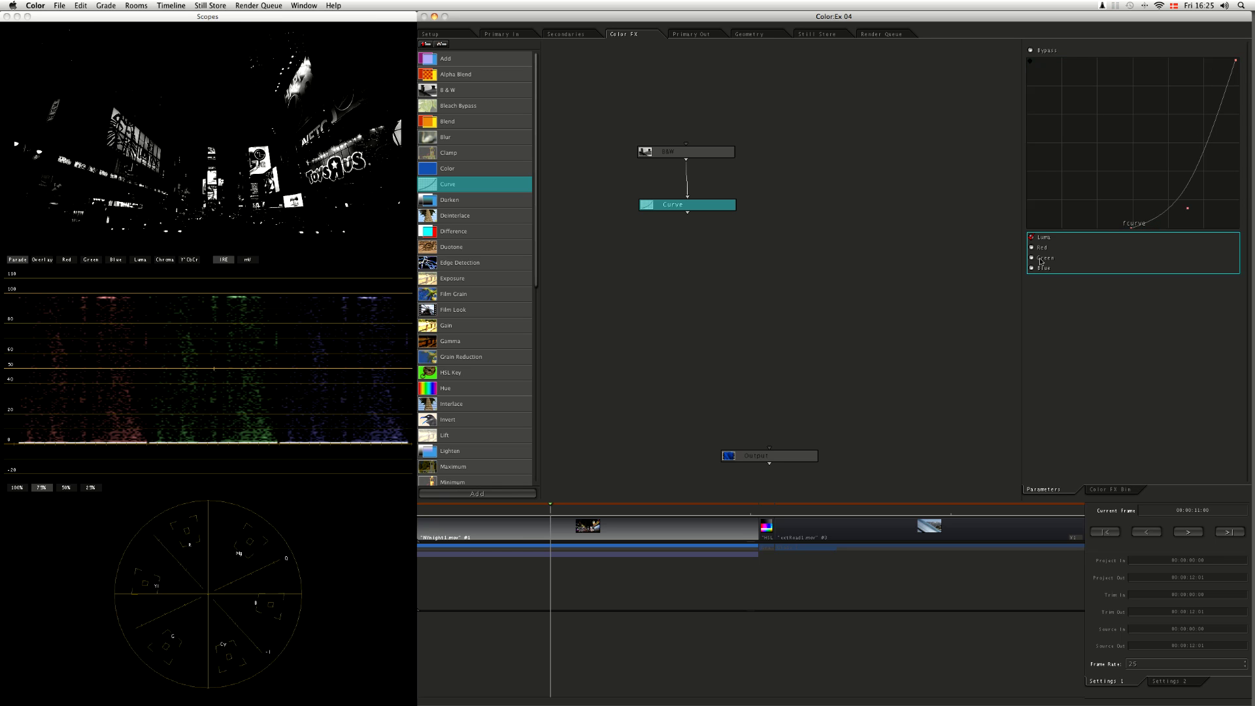
pyautogui.moveTo(1129, 226)
pyautogui.mouseDown()
pyautogui.moveTo(1056, 245)
pyautogui.moveTo(1112, 234)
pyautogui.moveTo(1135, 246)
pyautogui.mouseUp()
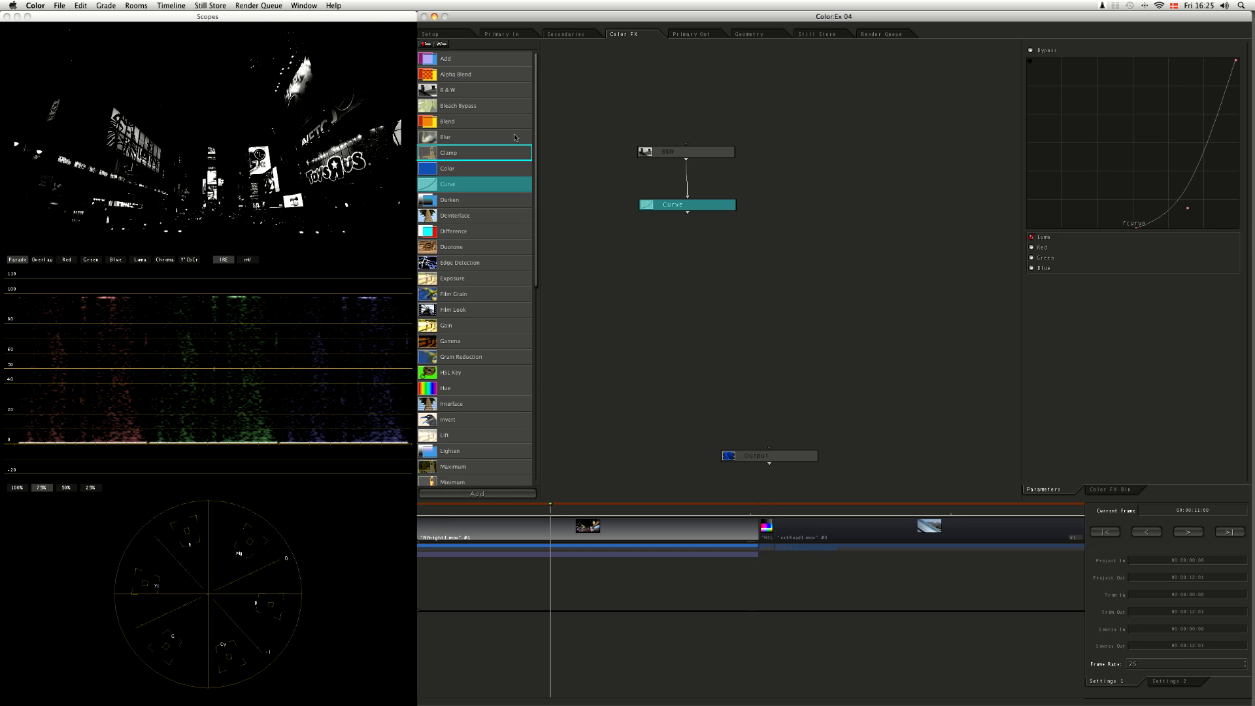
# Add a Blur node to the effect tree and feed the Curve output into it
pyautogui.scroll(-10, 528, 258)
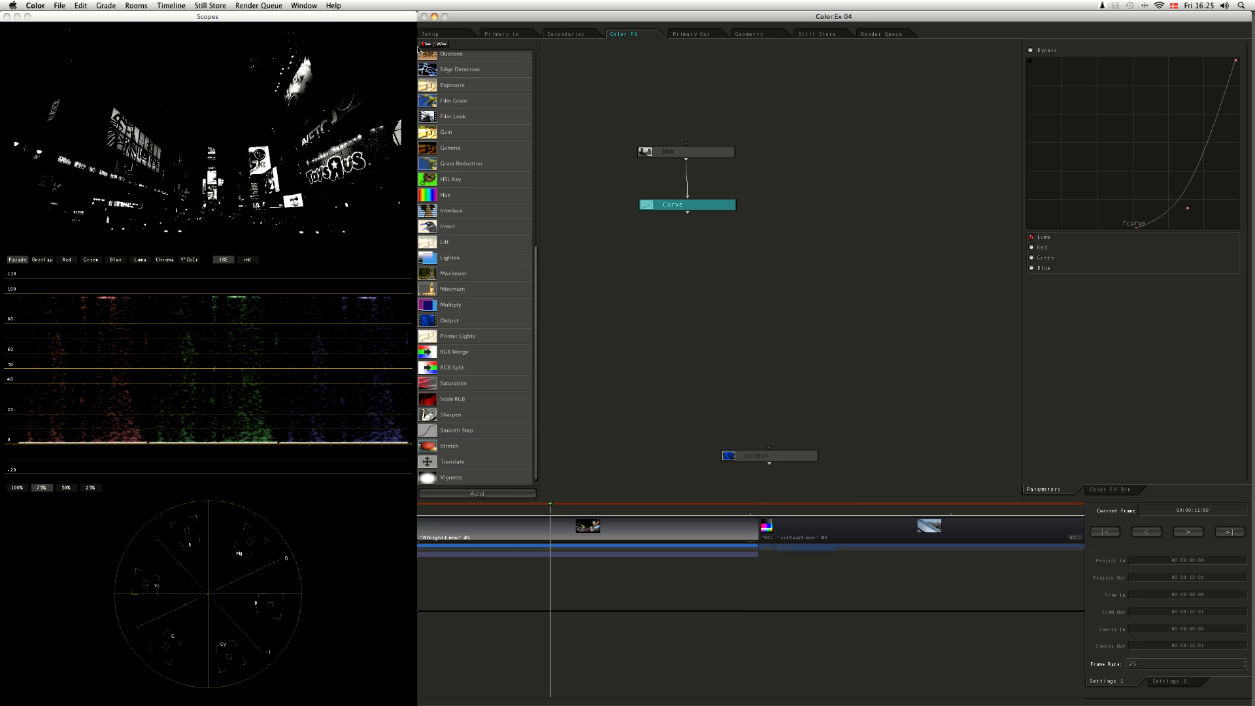
pyautogui.scroll(12, 484, 85)
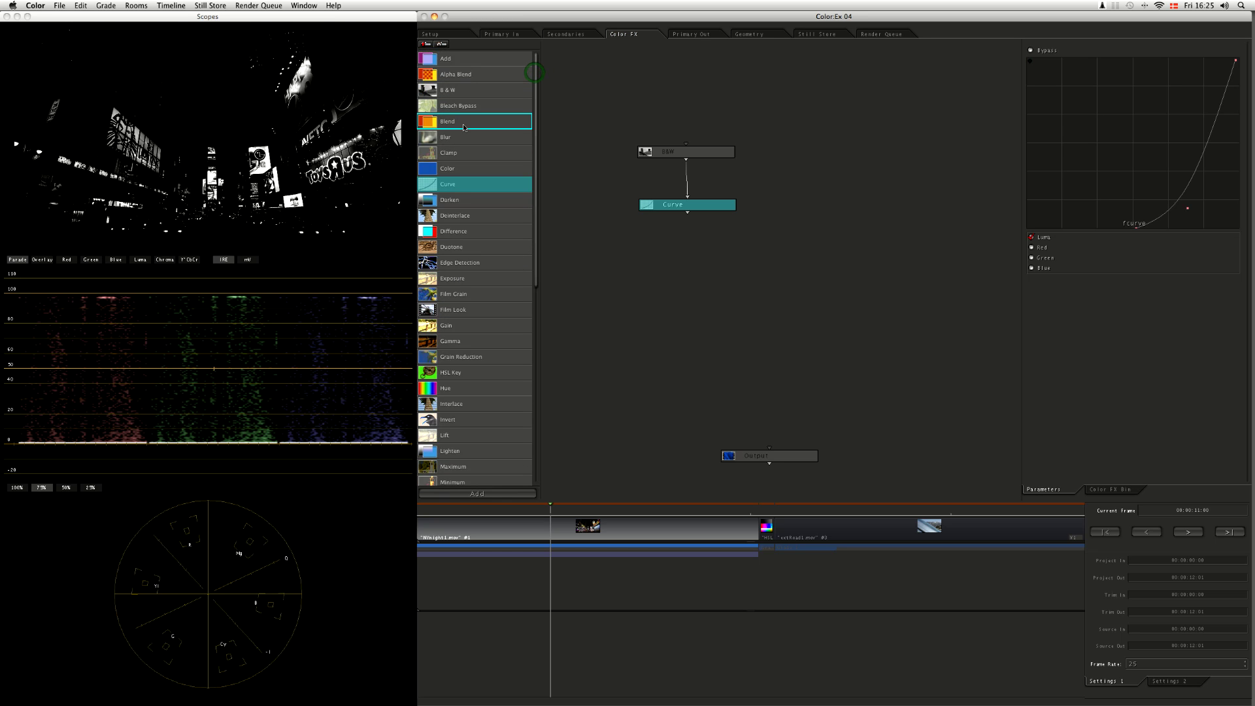
pyautogui.moveTo(451, 137); pyautogui.dragTo(702, 293)
pyautogui.moveTo(688, 211); pyautogui.dragTo(705, 320)
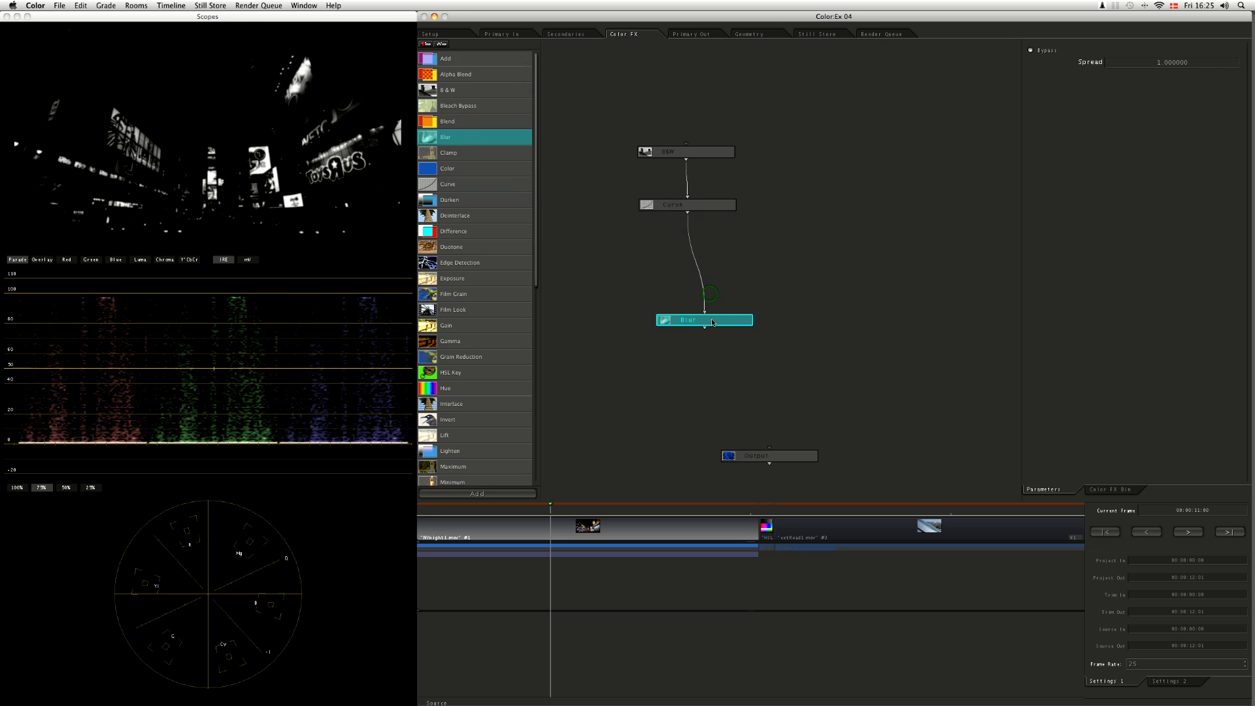
# Set the Blur node's Spread to about 4.0 and move the node up under Curve
pyautogui.moveTo(1116, 58); pyautogui.dragTo(1071, 390)
pyautogui.moveTo(1095, 232); pyautogui.dragTo(1105, 169)
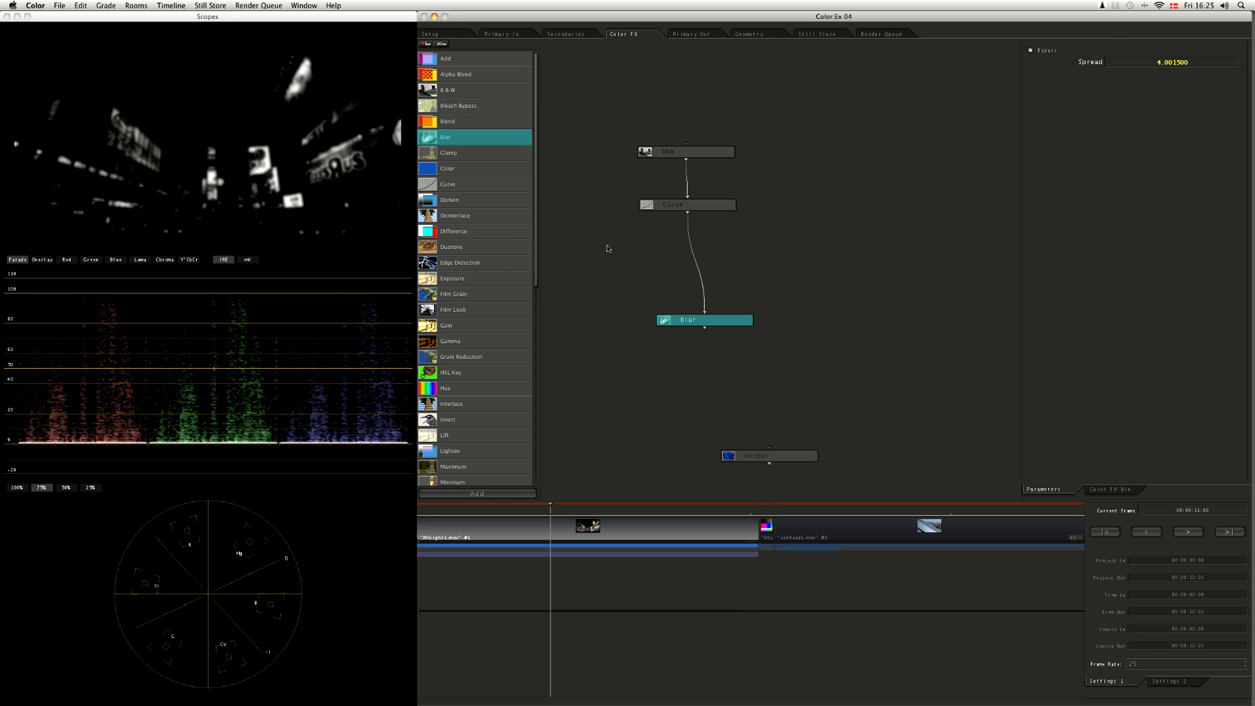
pyautogui.moveTo(719, 319); pyautogui.dragTo(706, 285)
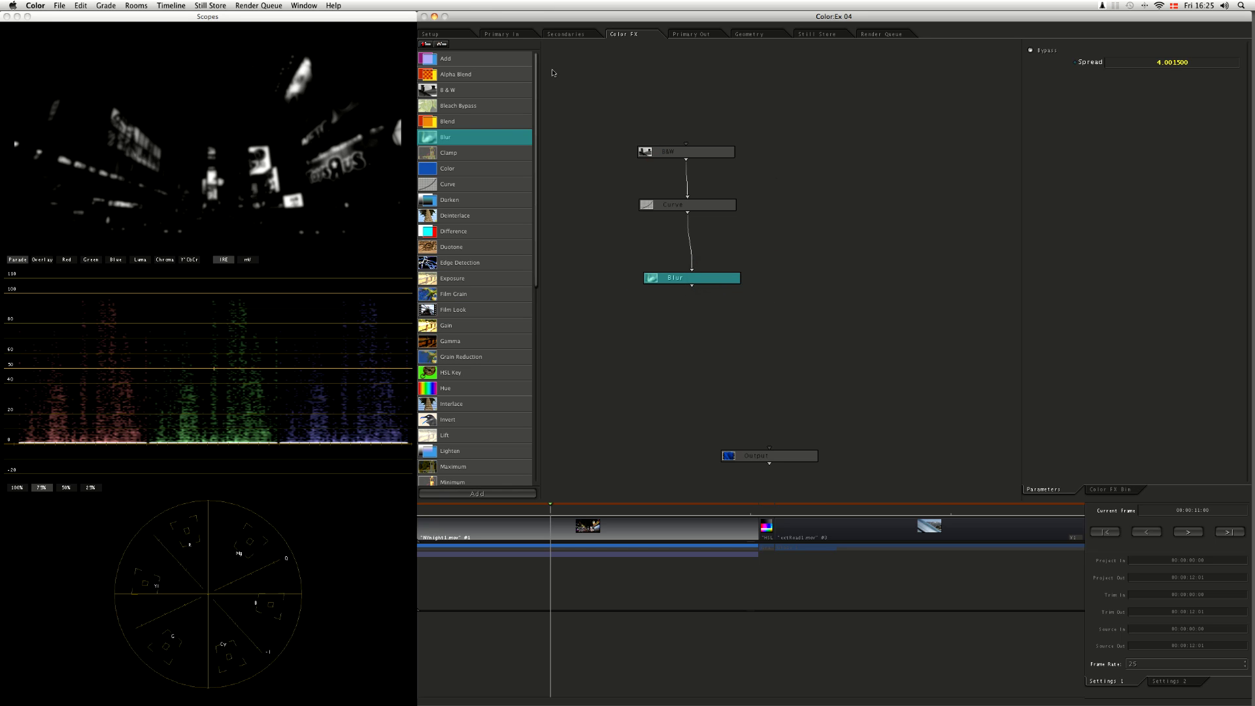
# Place an Add node above Output, link it to Output, and feed the Blur result into its second input
pyautogui.moveTo(464, 61); pyautogui.dragTo(777, 340)
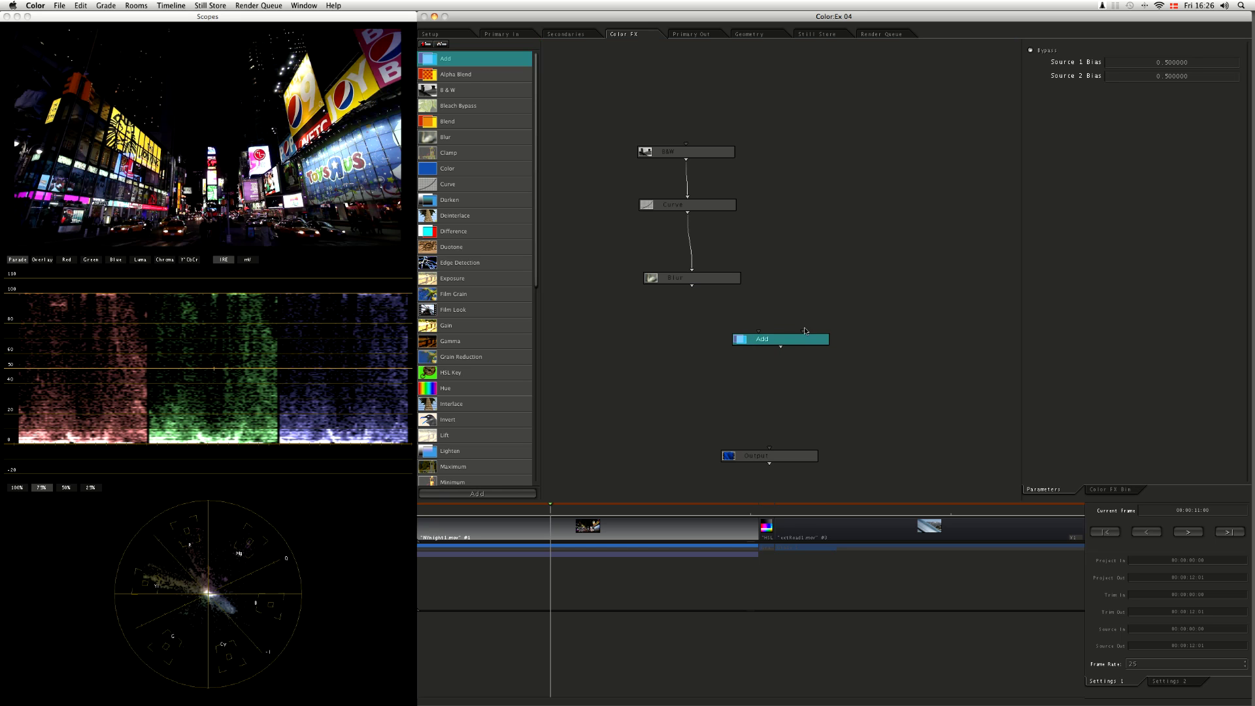
pyautogui.moveTo(781, 347); pyautogui.dragTo(772, 451)
pyautogui.moveTo(790, 338); pyautogui.dragTo(776, 406)
pyautogui.moveTo(693, 287); pyautogui.dragTo(781, 407)
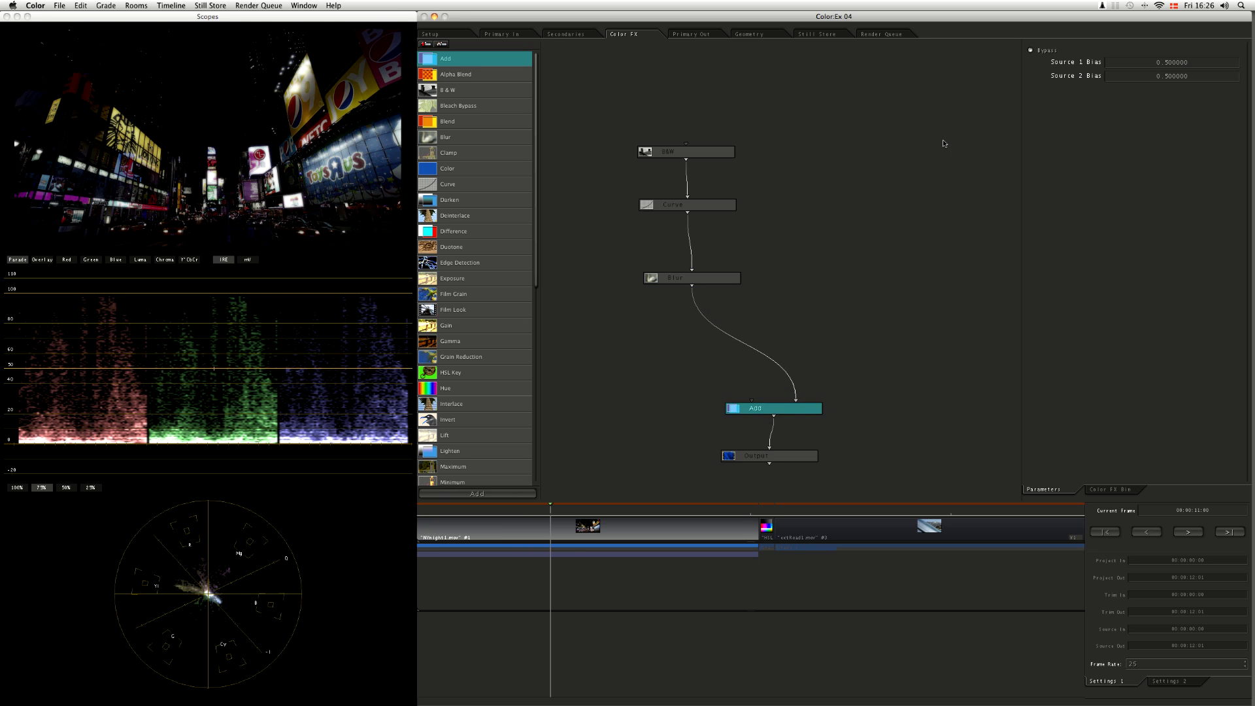
pyautogui.moveTo(735, 408); pyautogui.dragTo(727, 407)
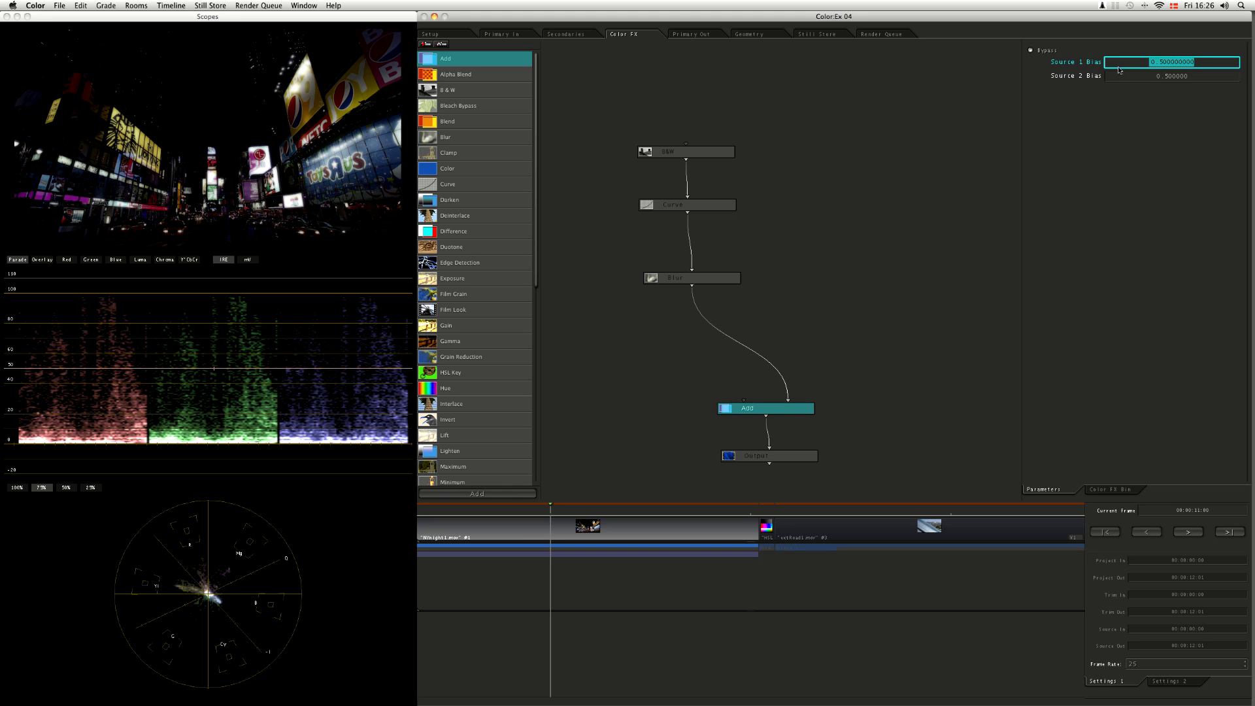
# Enter 1 for the Add node's Source 1 Bias and 0 for Source 2 Bias
pyautogui.write('1')
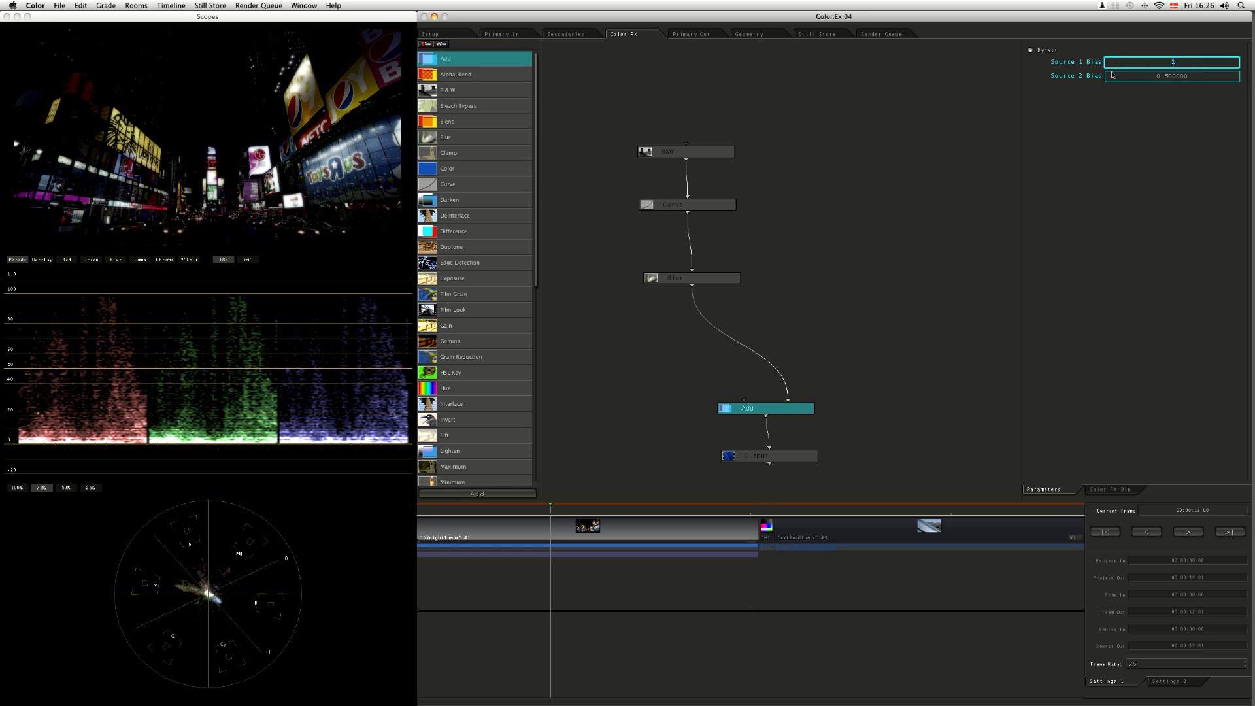
pyautogui.click(1113, 74)
pyautogui.write('0')
pyautogui.press('Return')
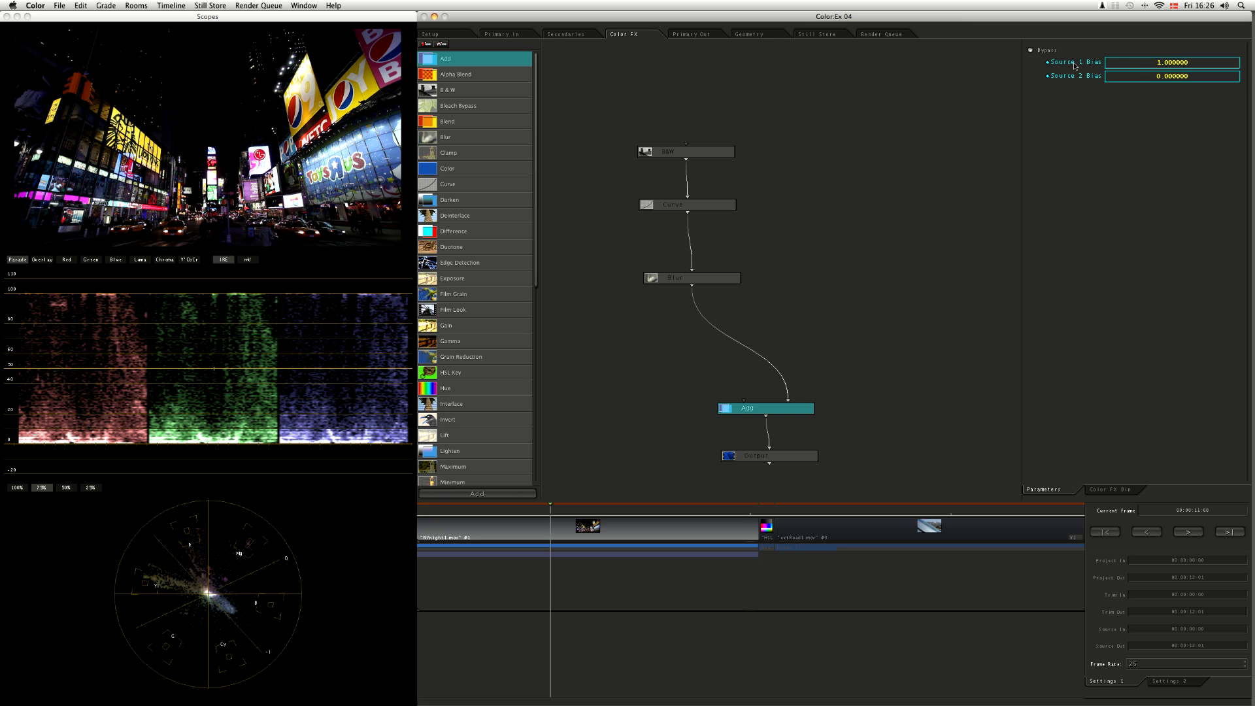
# Change Source 1 Bias to 0, then to 2, keeping Source 2 Bias at 0
pyautogui.click(1146, 63)
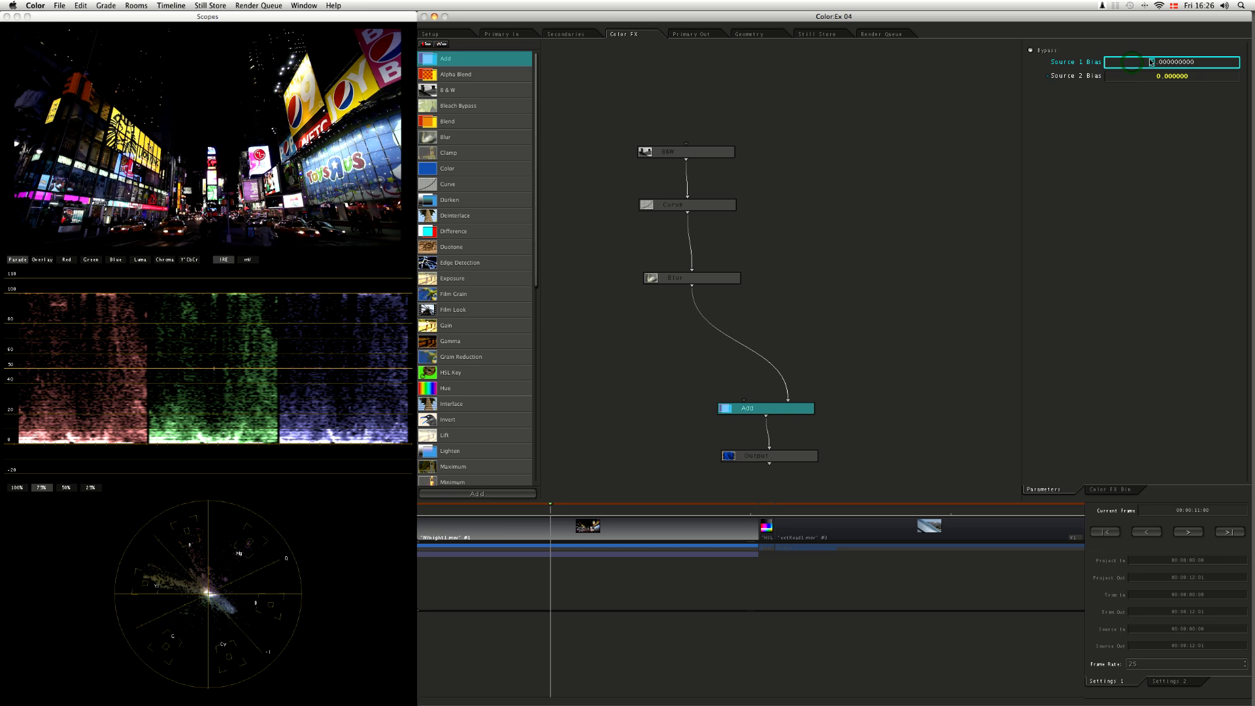
pyautogui.press('Return')
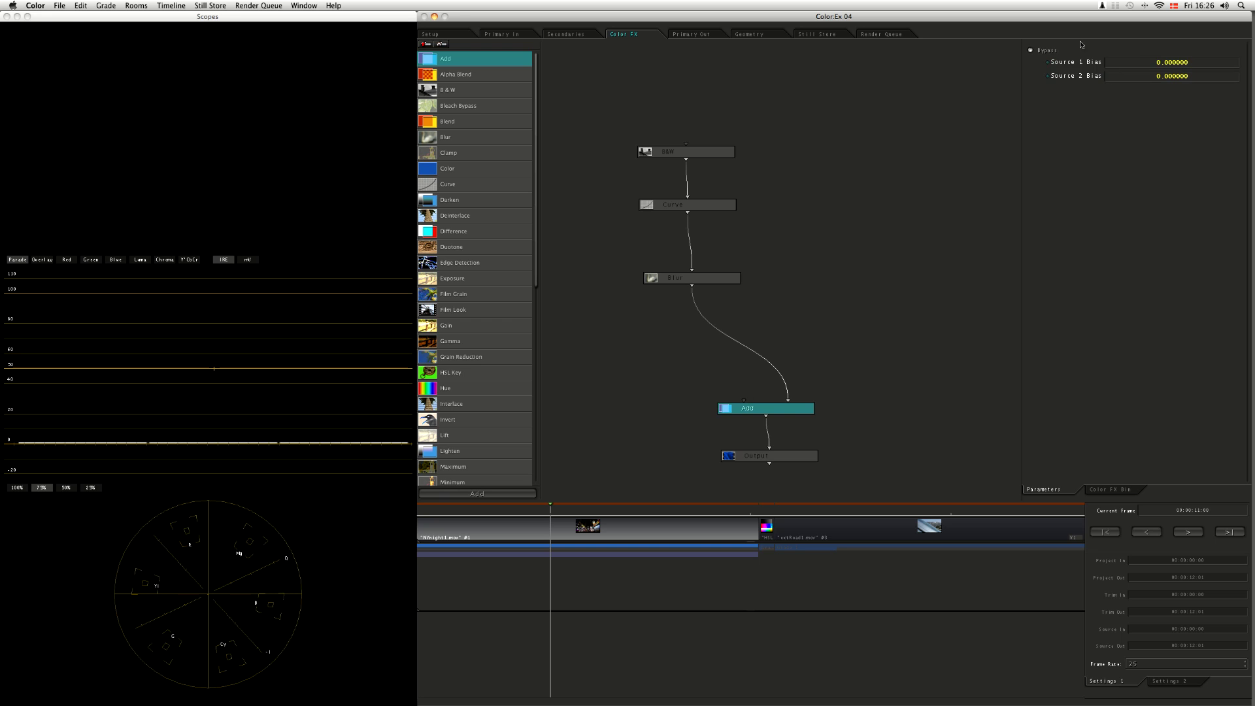
pyautogui.click(1151, 62)
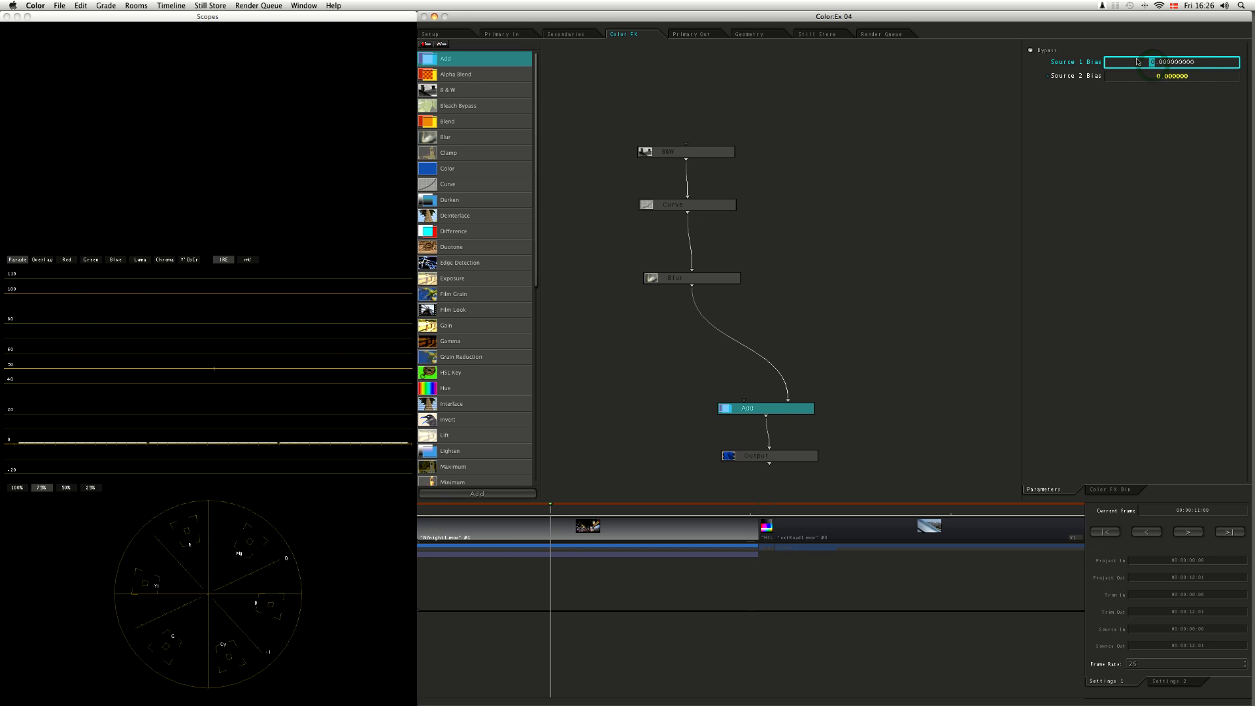
pyautogui.write('2')
pyautogui.press('Return')
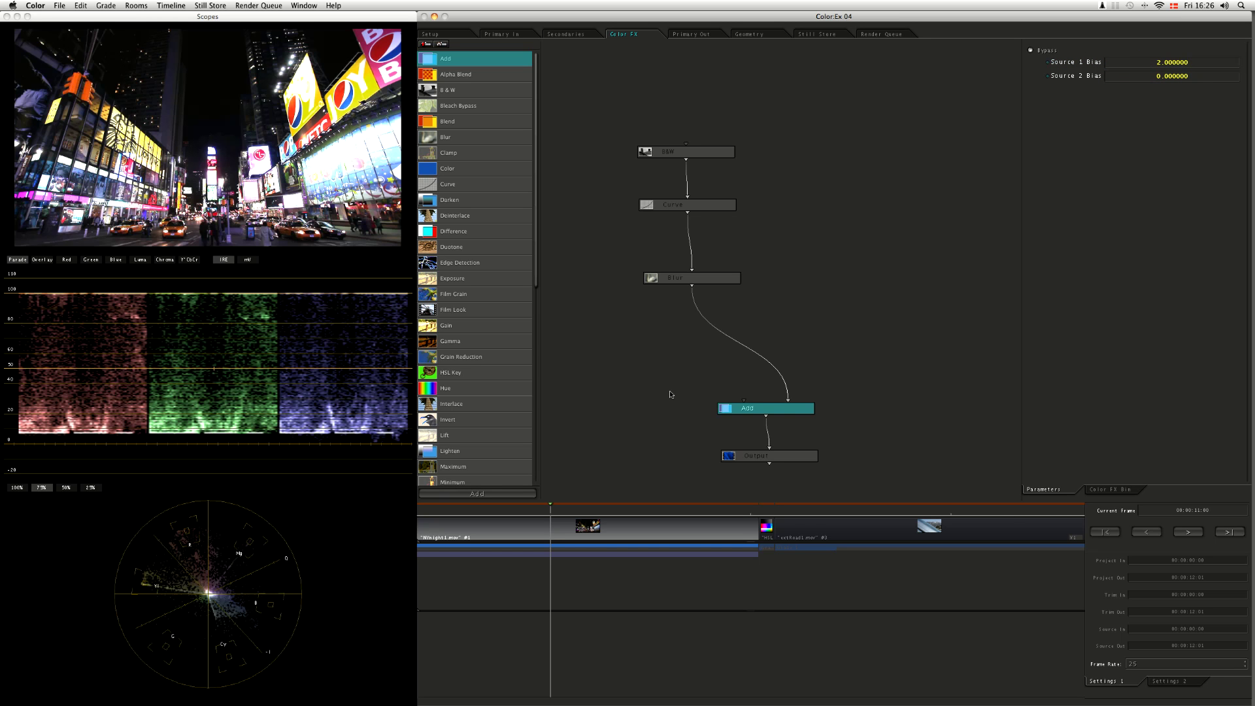
pyautogui.click(755, 407)
# Lower Source 1 Bias from 2 toward 1.67, then set it to zero
pyautogui.moveTo(1142, 5); pyautogui.dragTo(1121, 80)
pyautogui.moveTo(1111, 132)
pyautogui.mouseDown()
pyautogui.moveTo(1121, 78)
pyautogui.moveTo(1111, 124)
pyautogui.moveTo(1124, 85)
pyautogui.moveTo(1125, 130)
pyautogui.mouseUp()
pyautogui.click(1129, 75)
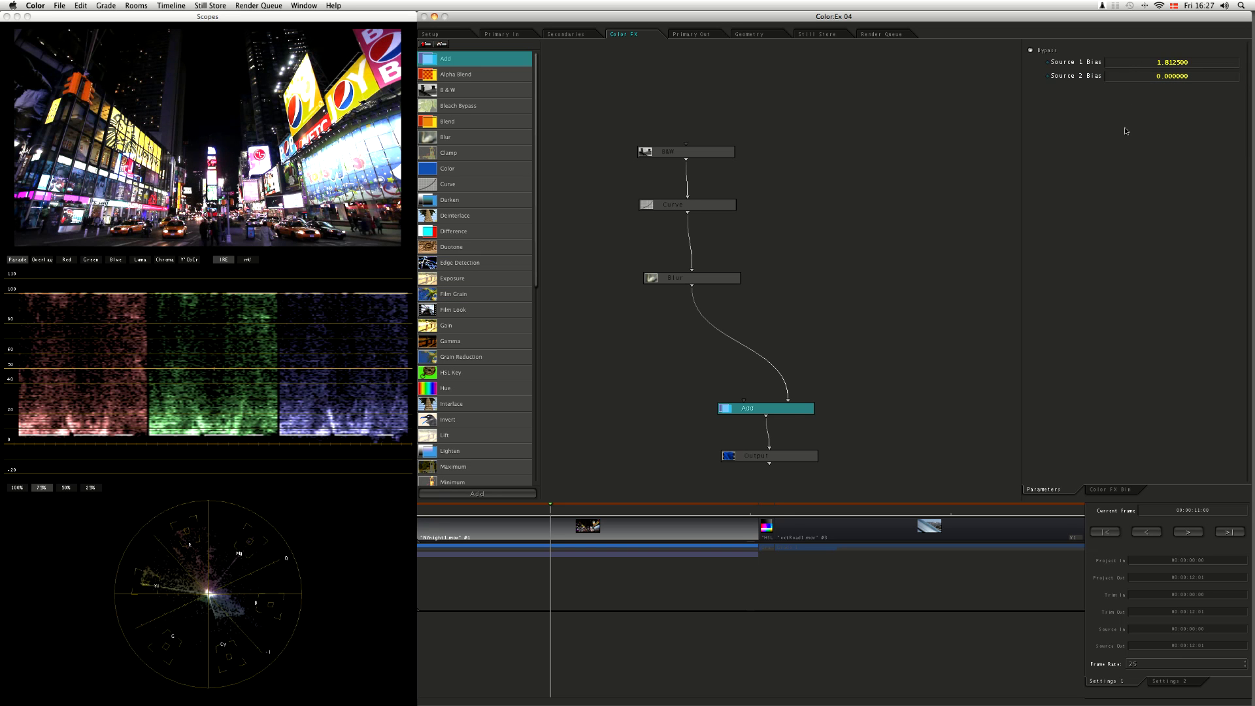
# Set Source 1 Bias to its maximum, then its minimum, from the value options menu
pyautogui.rightClick(1125, 66)
pyautogui.click(1109, 78)
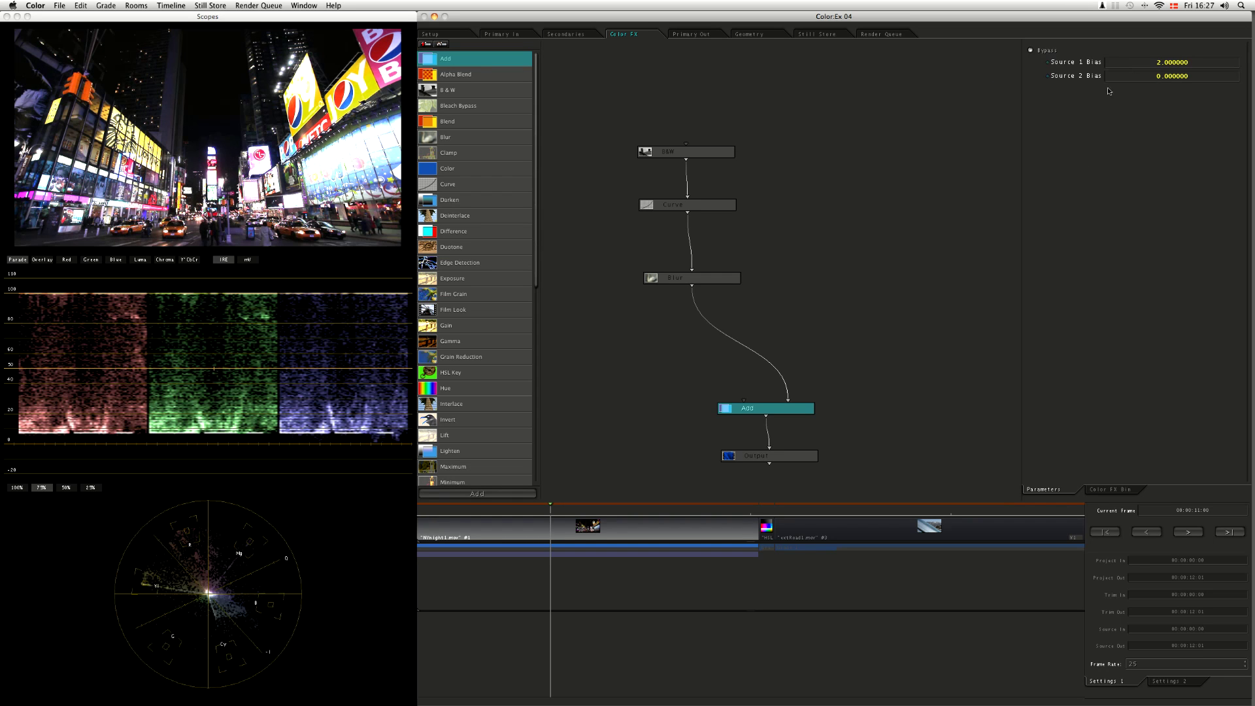
pyautogui.rightClick(1129, 66)
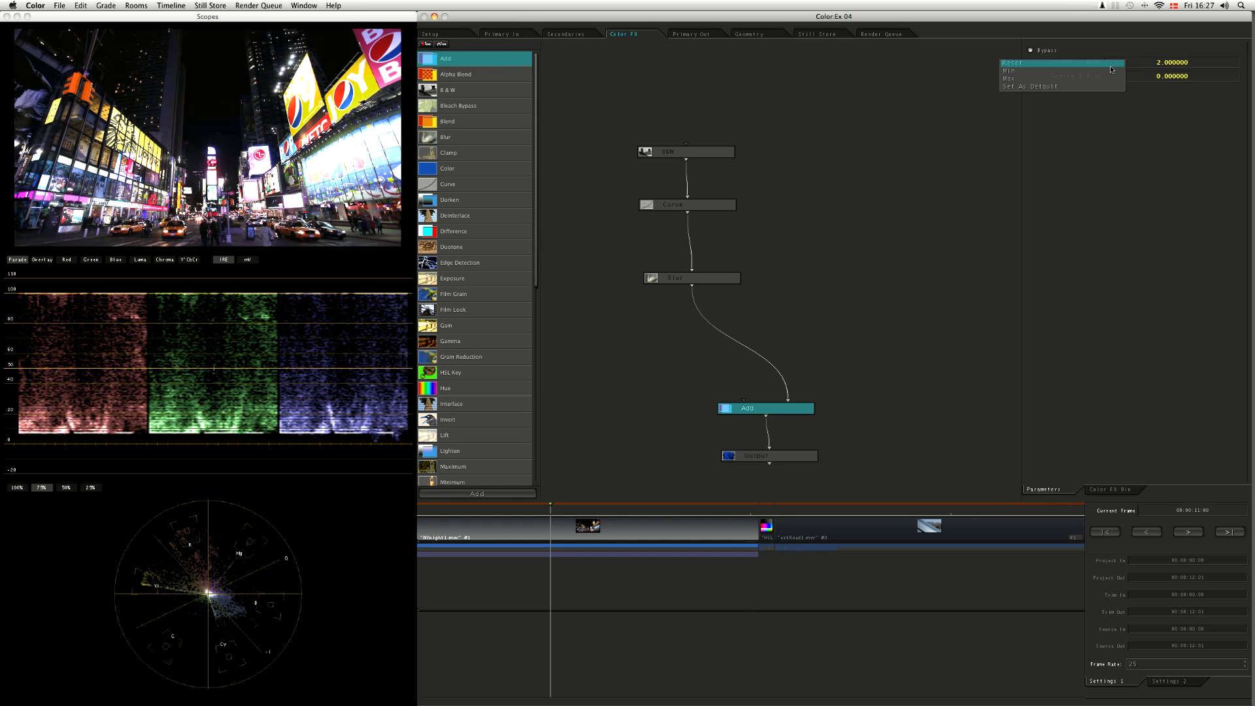
pyautogui.click(1110, 72)
pyautogui.click(1171, 62)
# Set Source 1 Bias back to 1 and raise Source 2 Bias to about 0.69 for the glow
pyautogui.write('1')
pyautogui.press('Return')
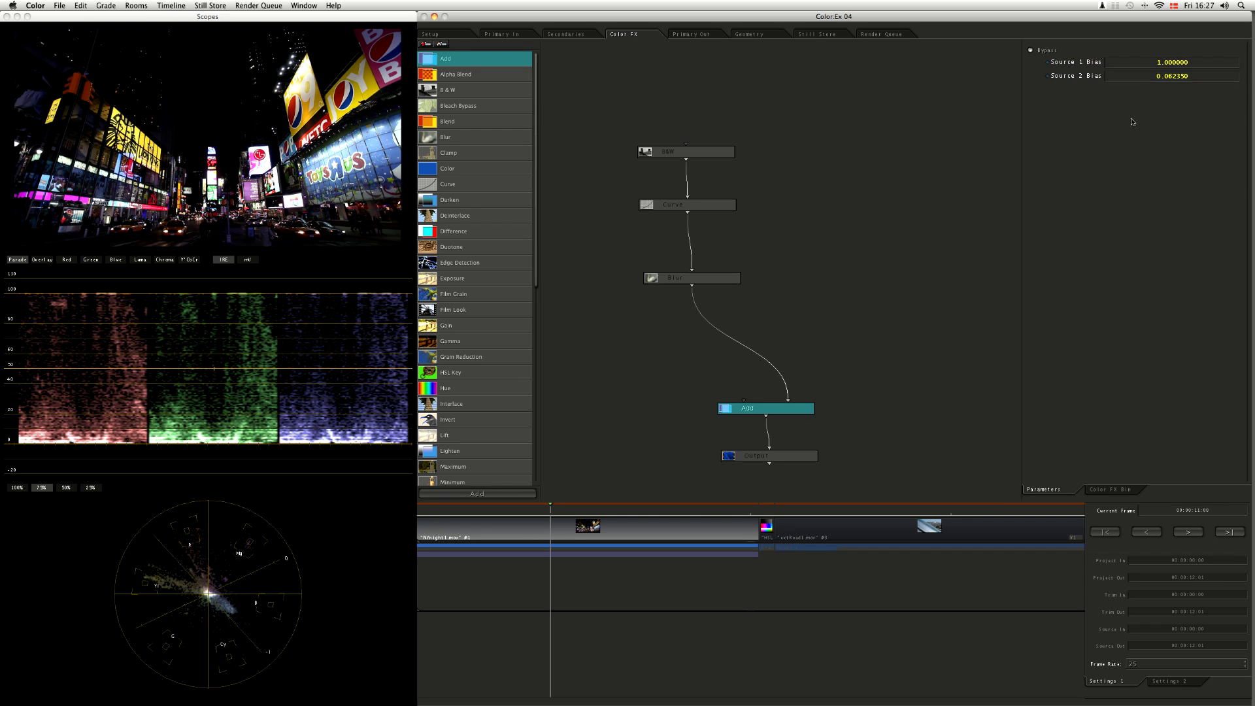
pyautogui.moveTo(1132, 121); pyautogui.dragTo(1097, 225)
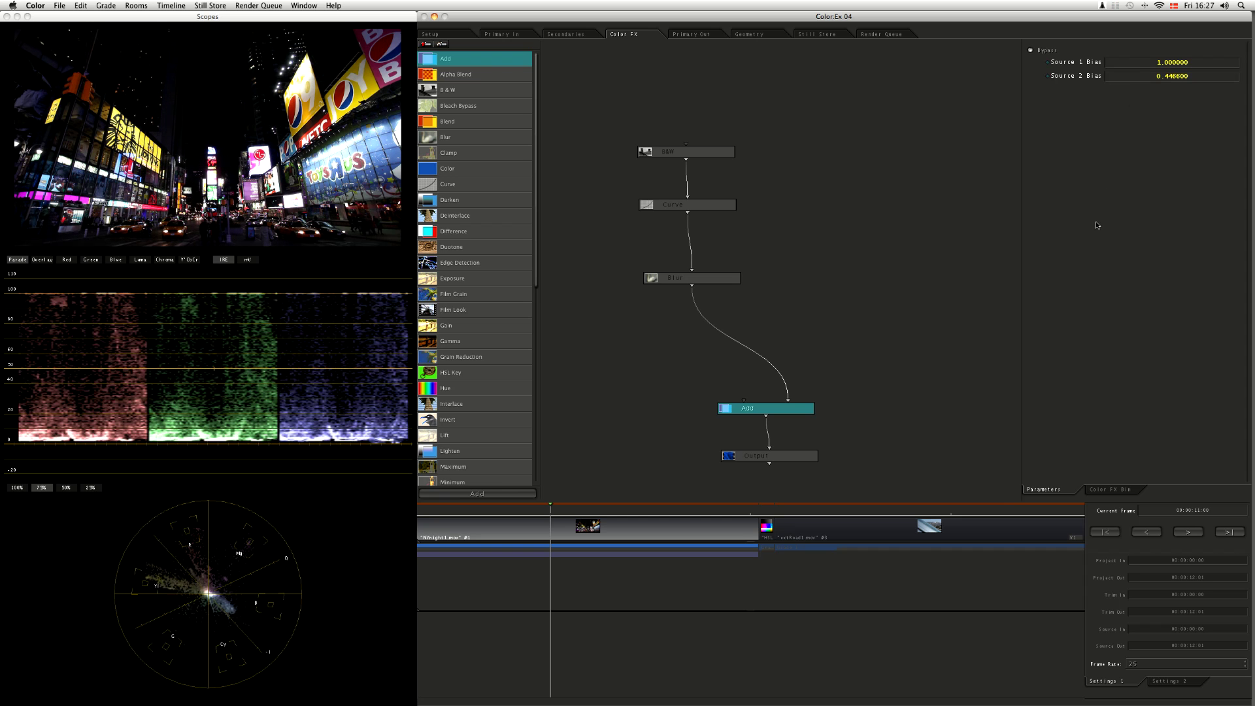
pyautogui.moveTo(1083, 294); pyautogui.dragTo(1091, 252)
pyautogui.moveTo(1044, 405); pyautogui.dragTo(1054, 311)
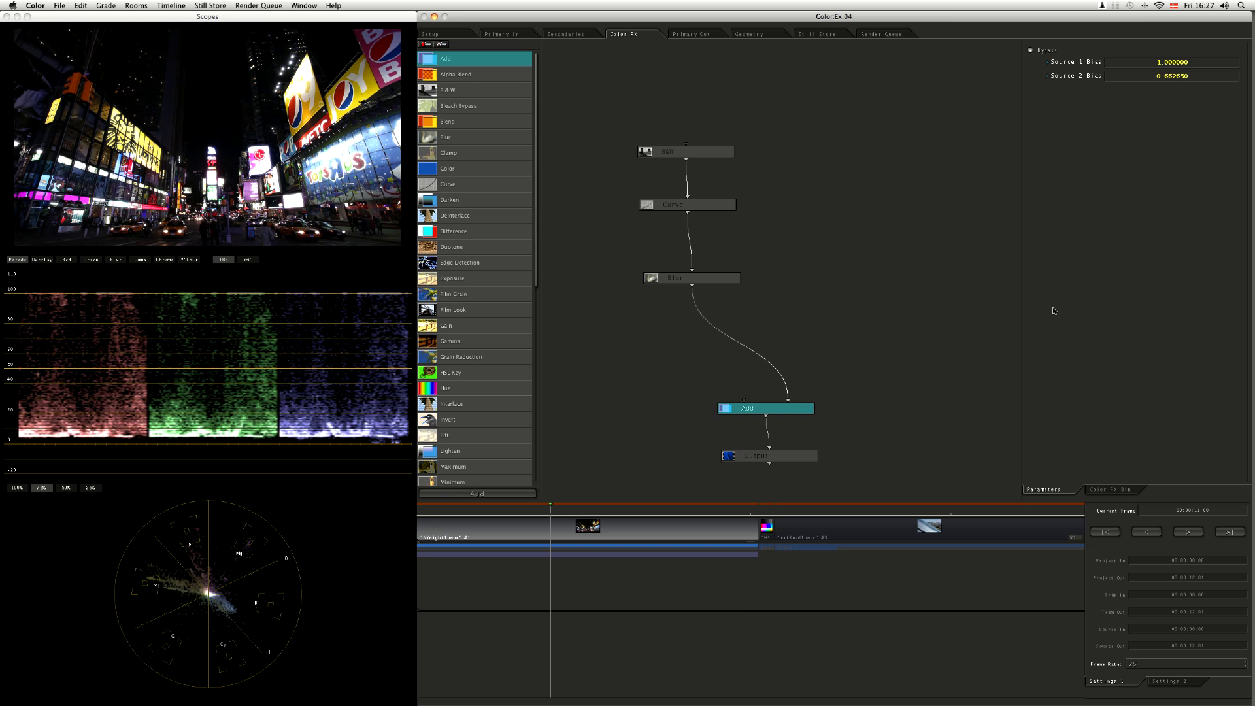
pyautogui.moveTo(1086, 189); pyautogui.dragTo(1082, 202)
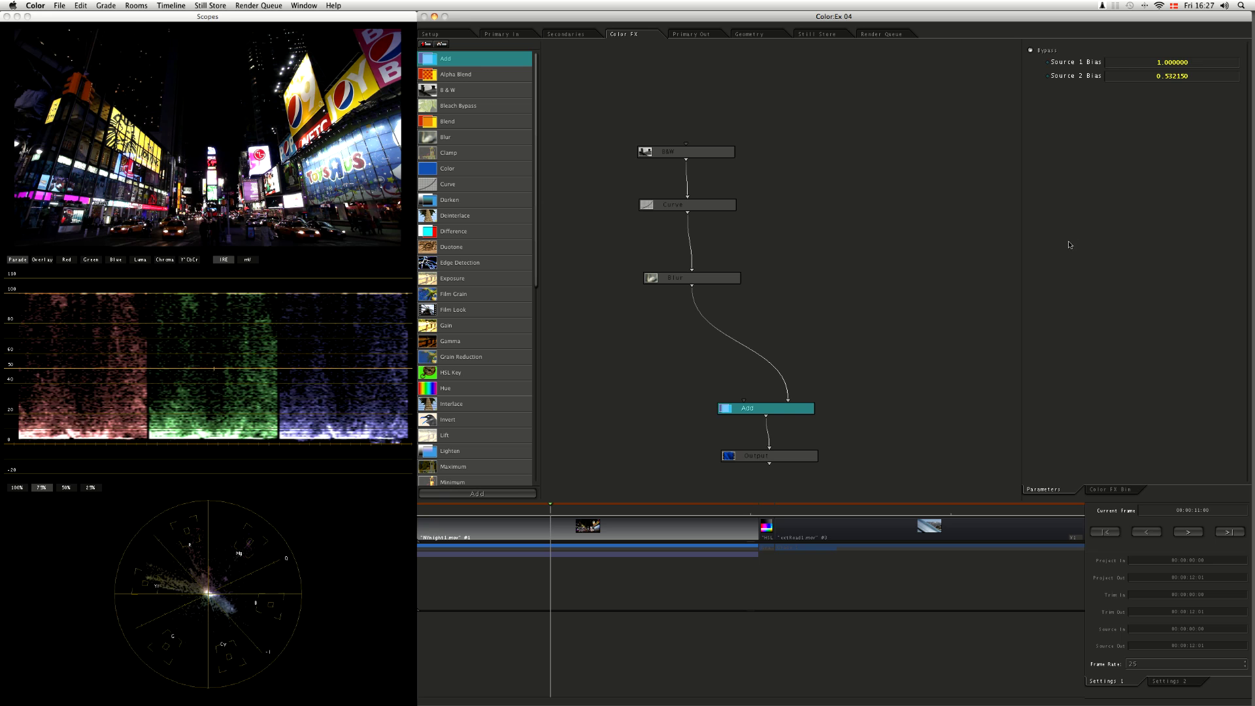
pyautogui.moveTo(1069, 244); pyautogui.dragTo(1054, 290)
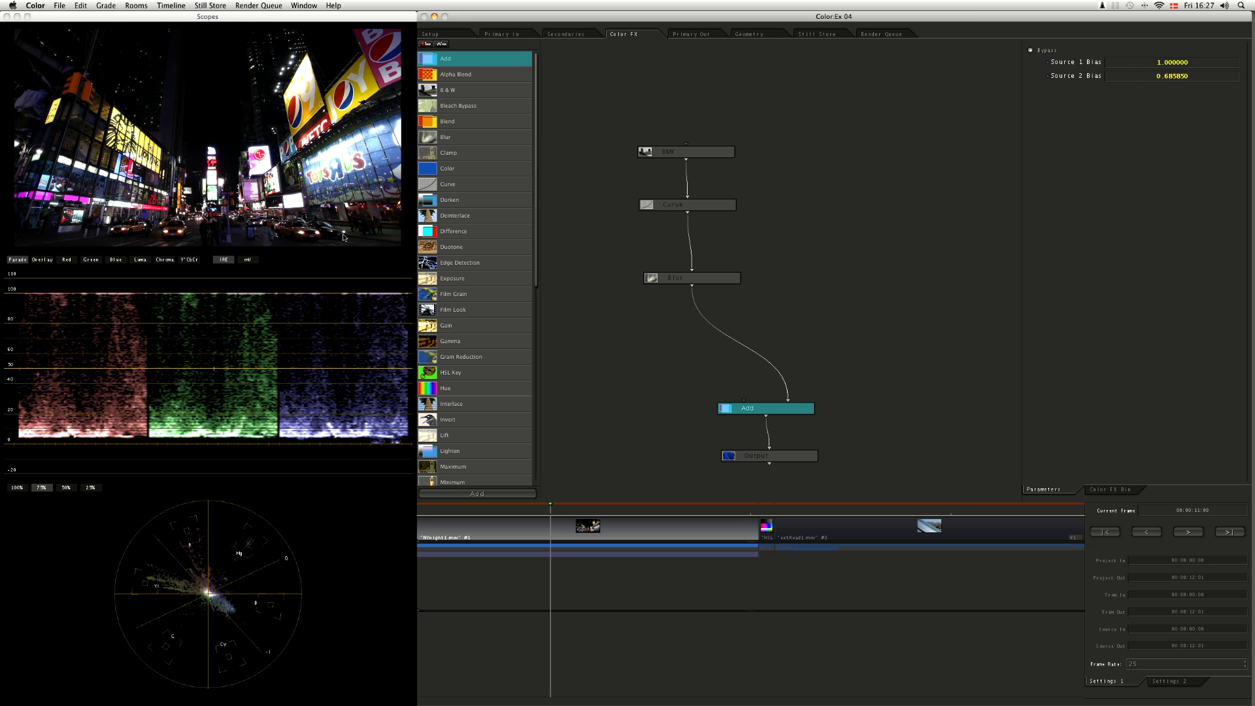
pyautogui.click(686, 205)
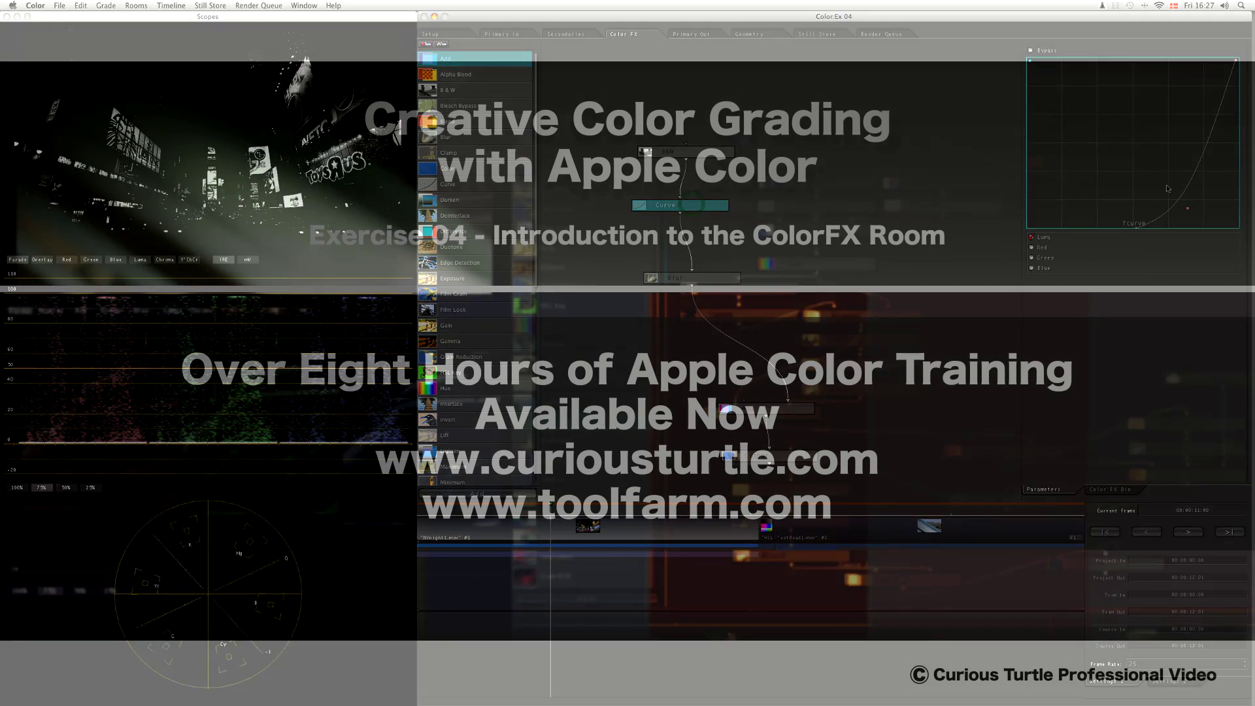